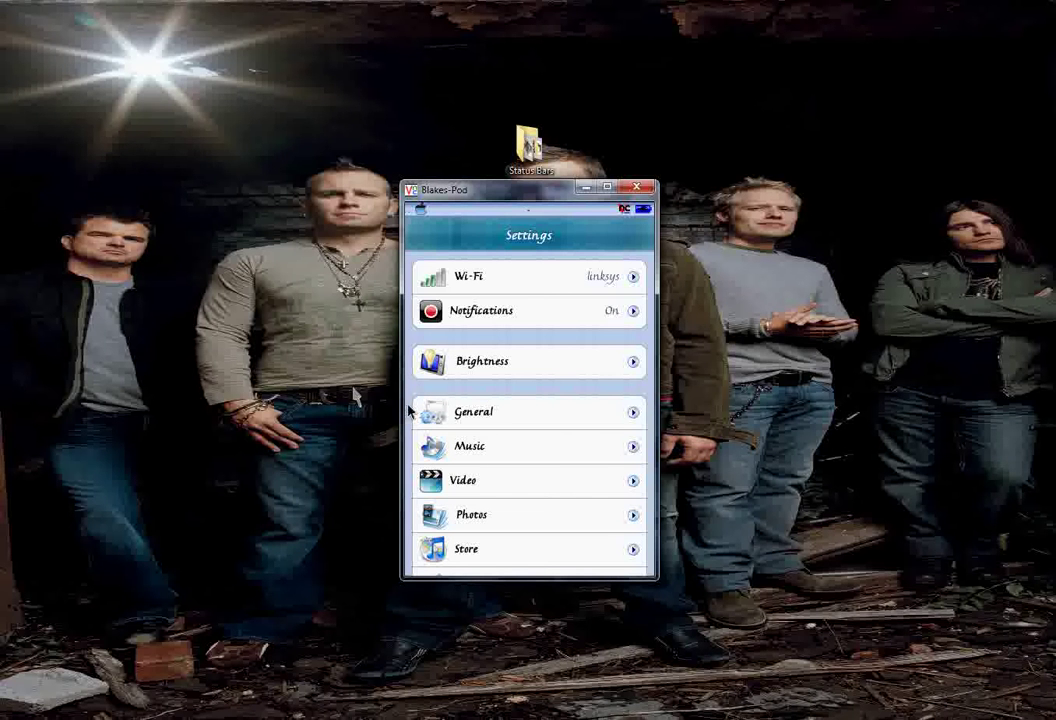
Check the connected network in the iPod's Wi-Fi settings and return to its home screen.
left_click(577, 290)
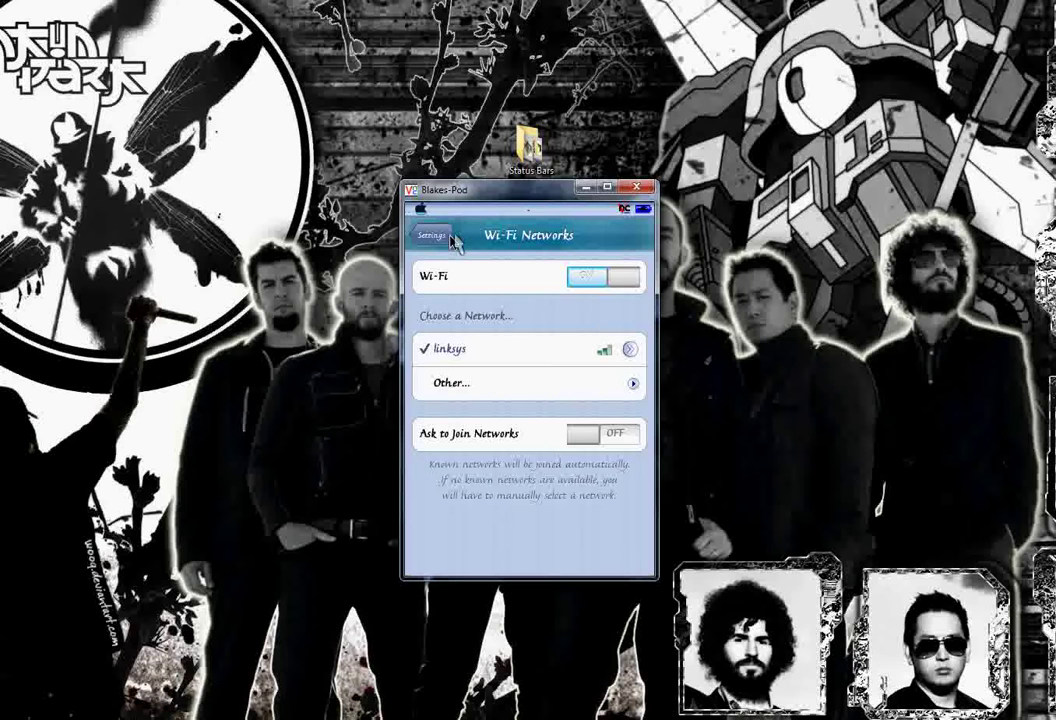
key("Home")
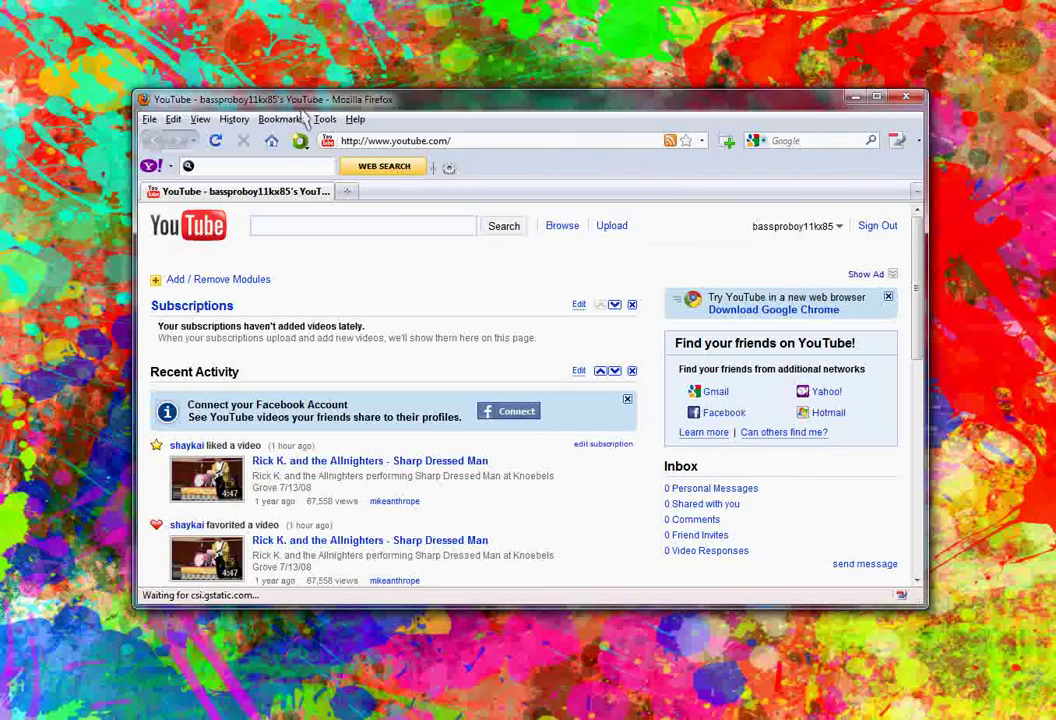
key("ctrl+l")
type("winsc")
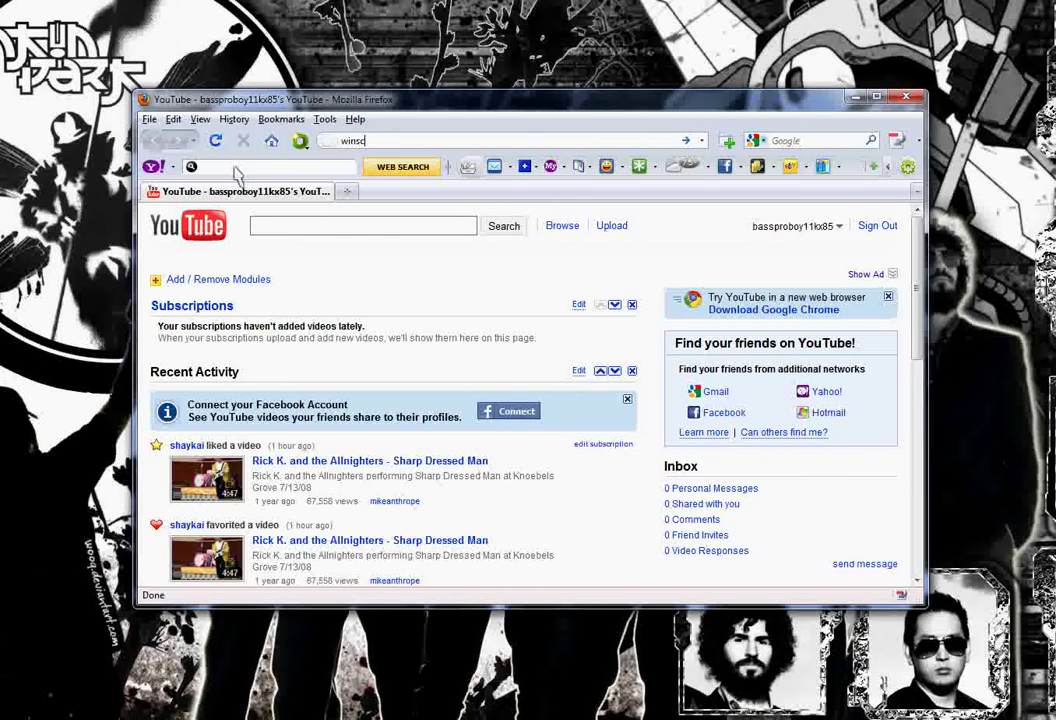
key("BackSpace")
key("BackSpace")
key("BackSpace")
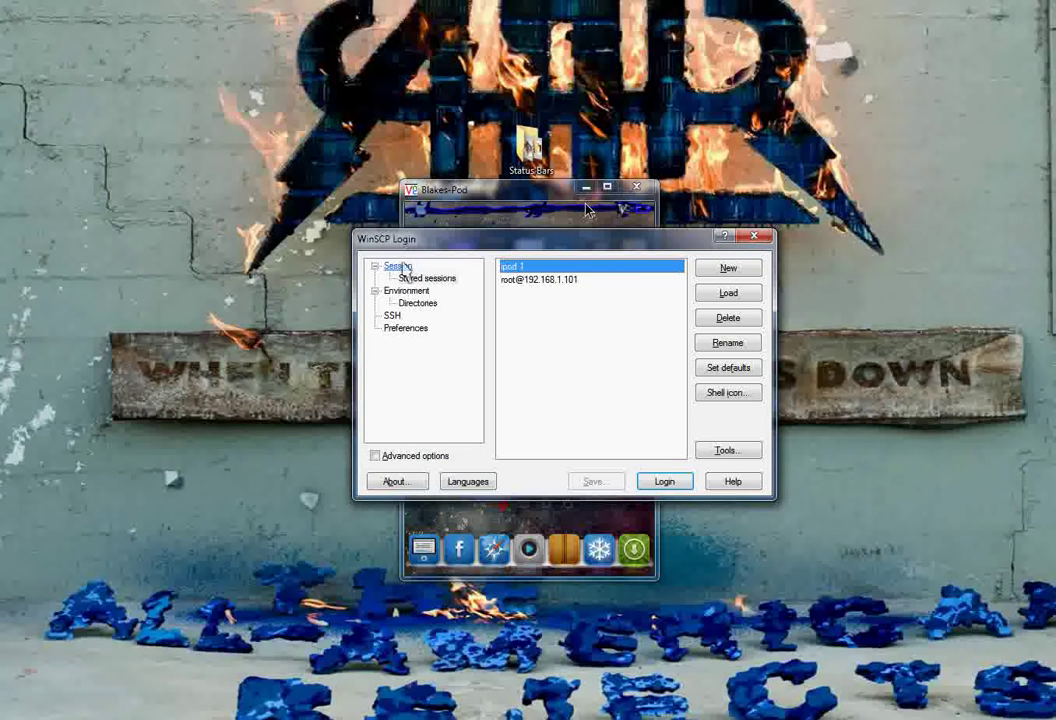
Fill in the new session's login details with root as the user name and the account password.
left_click(398, 265)
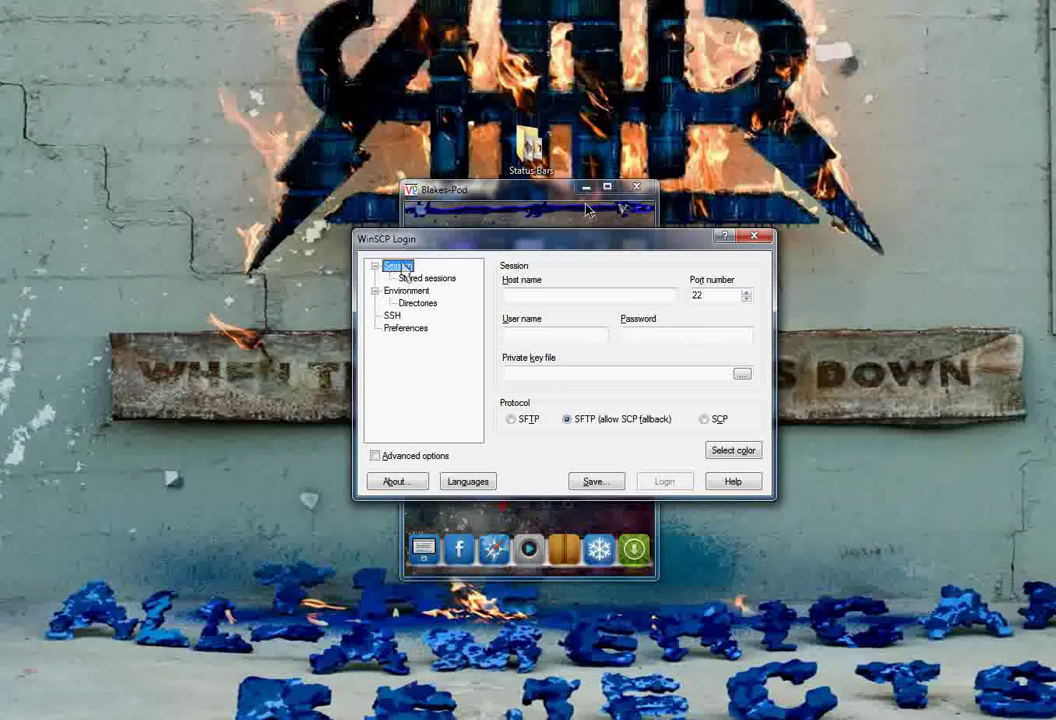
left_click(620, 297)
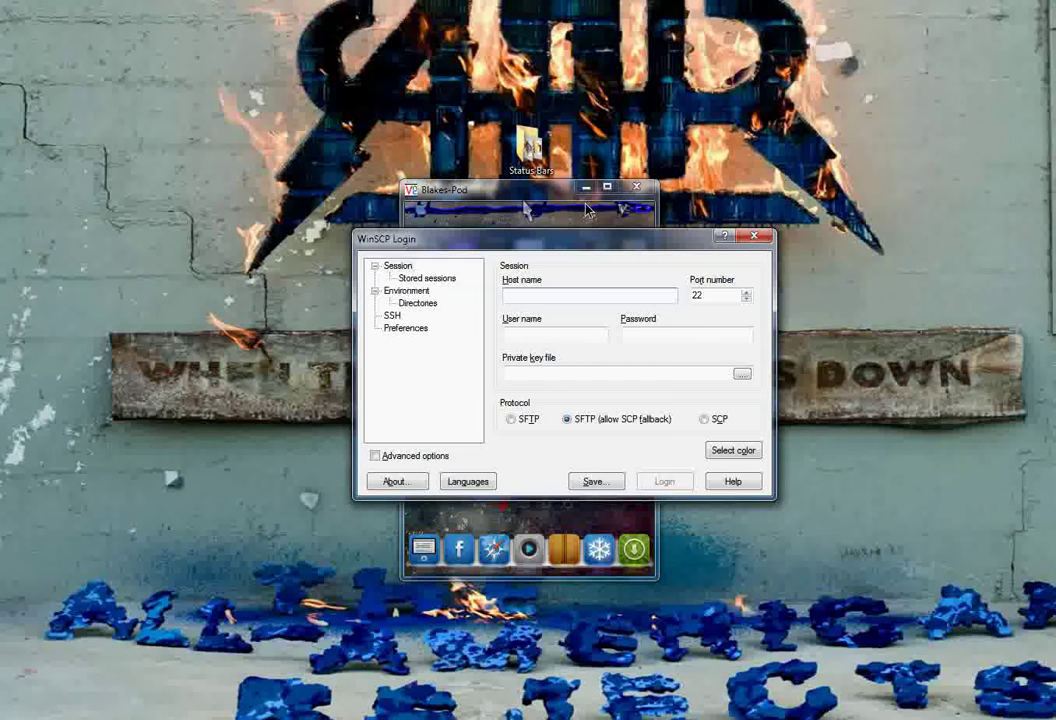
left_click(588, 210)
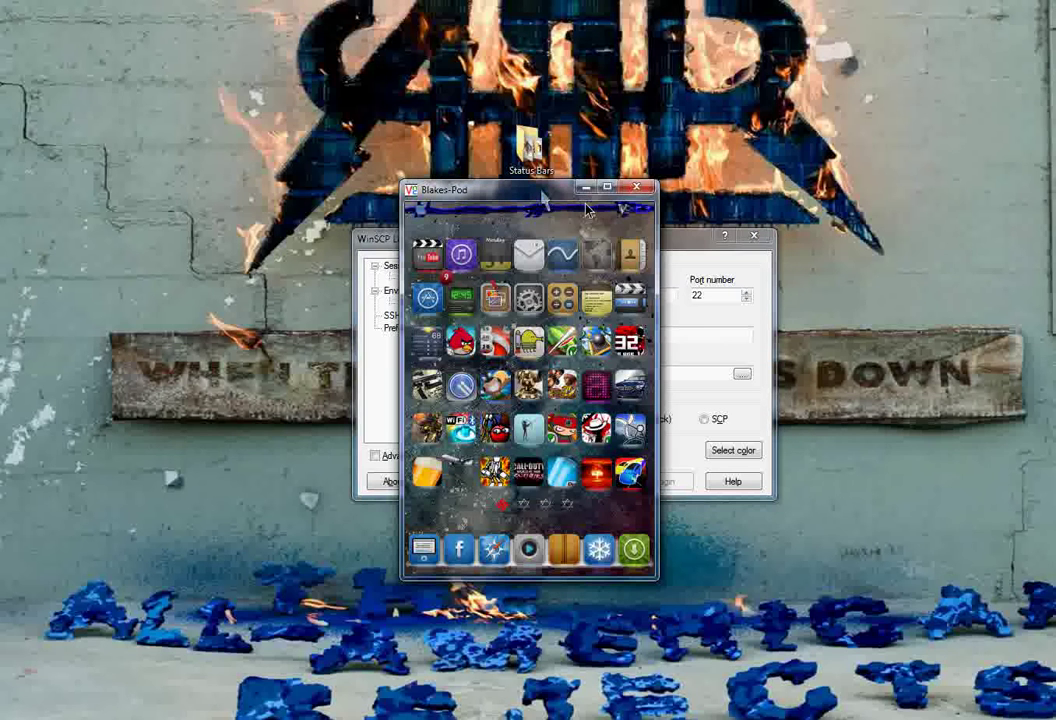
left_click(695, 253)
left_click(553, 335)
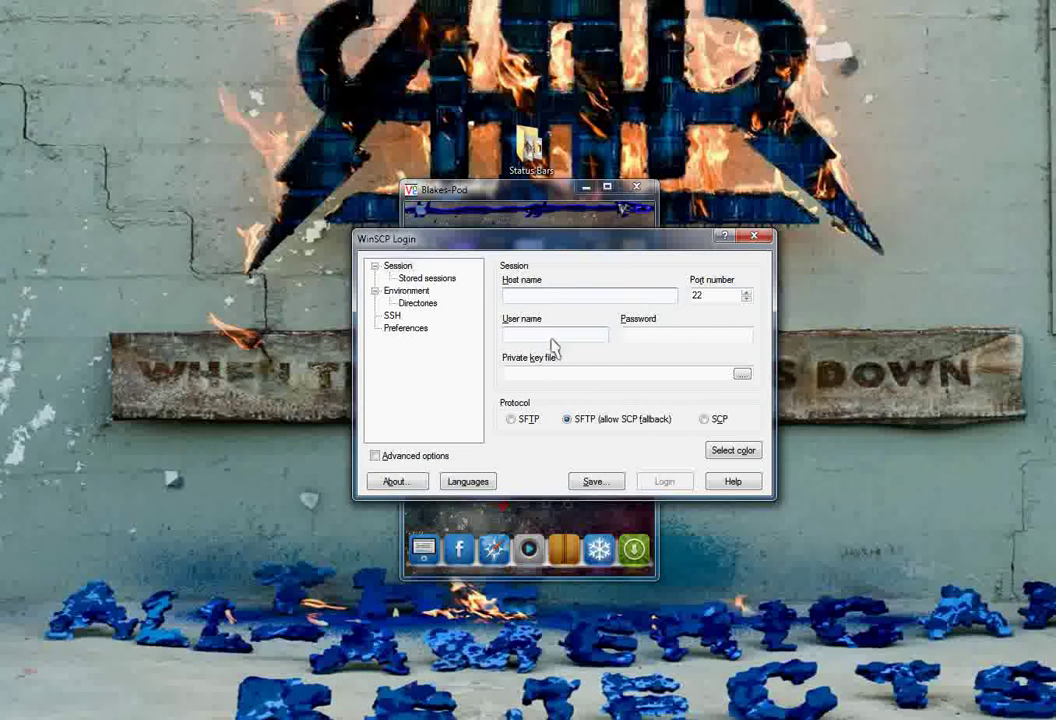
type("r")
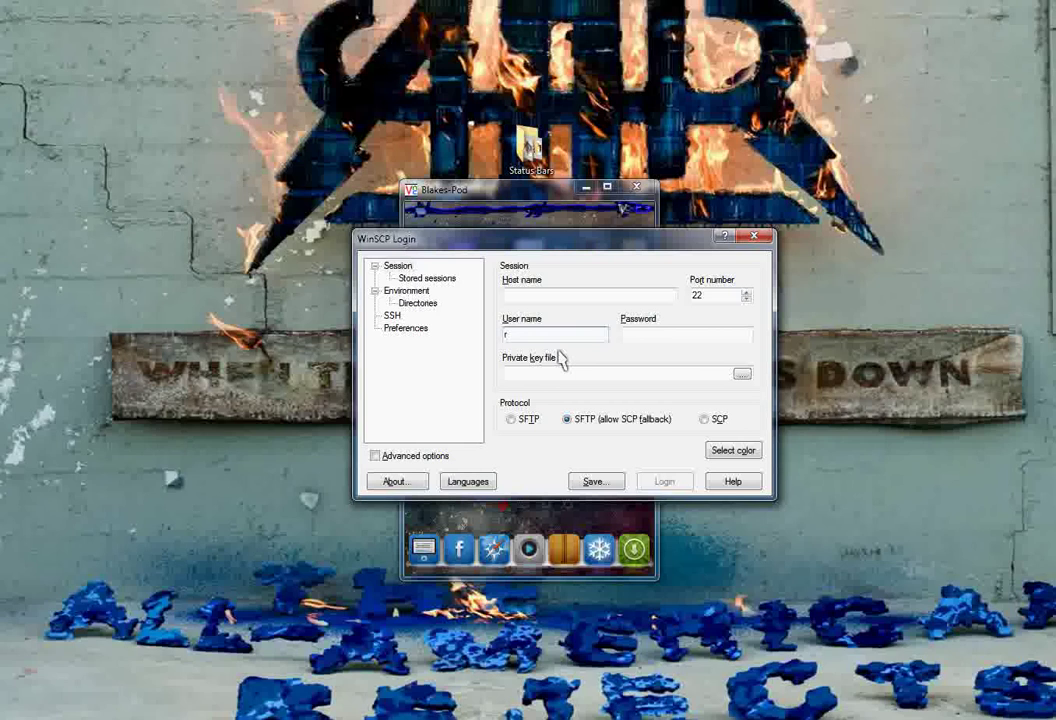
type("oot")
left_click(653, 336)
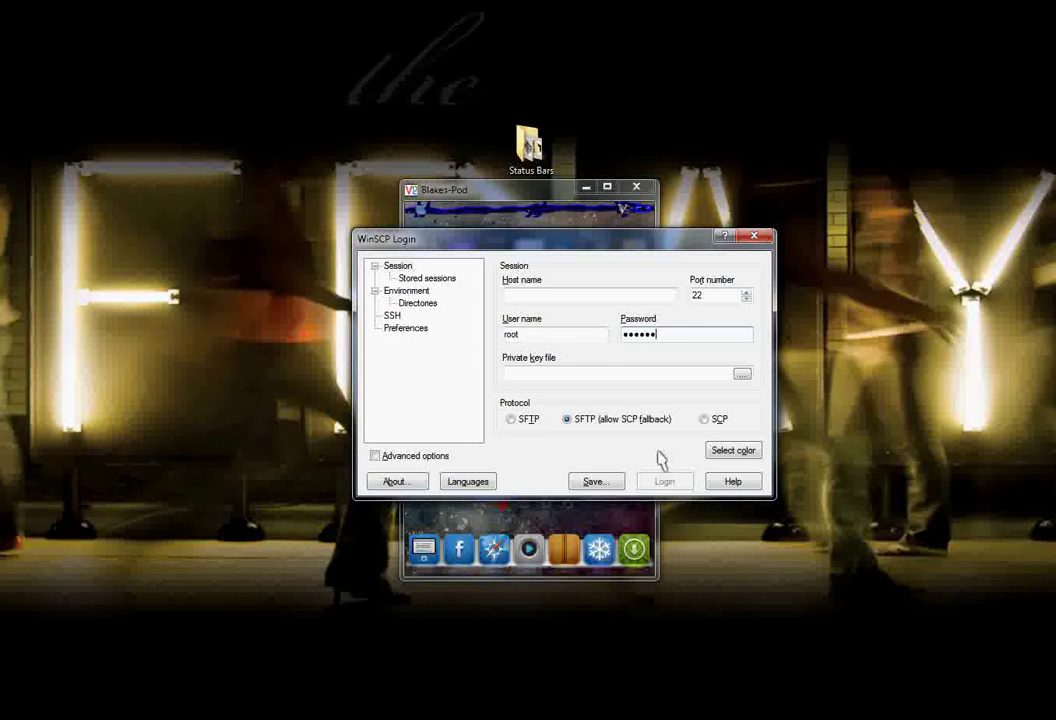
Log in to the iPod with the stored session "ipod 1".
left_click(428, 278)
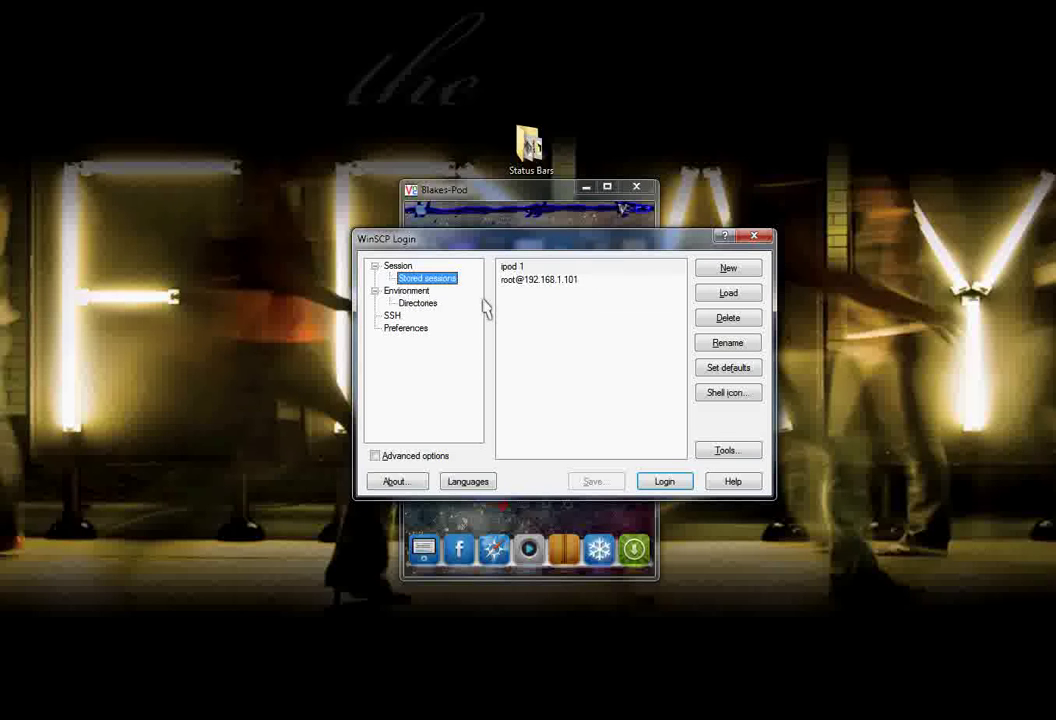
left_click(530, 267)
left_click(727, 342)
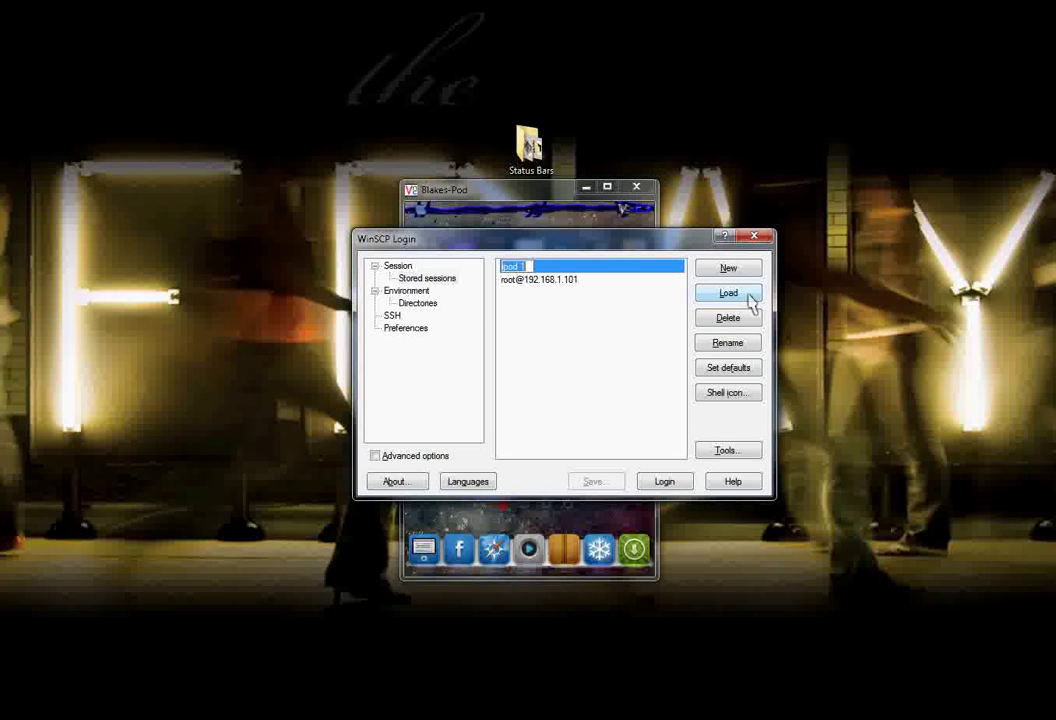
left_click(665, 482)
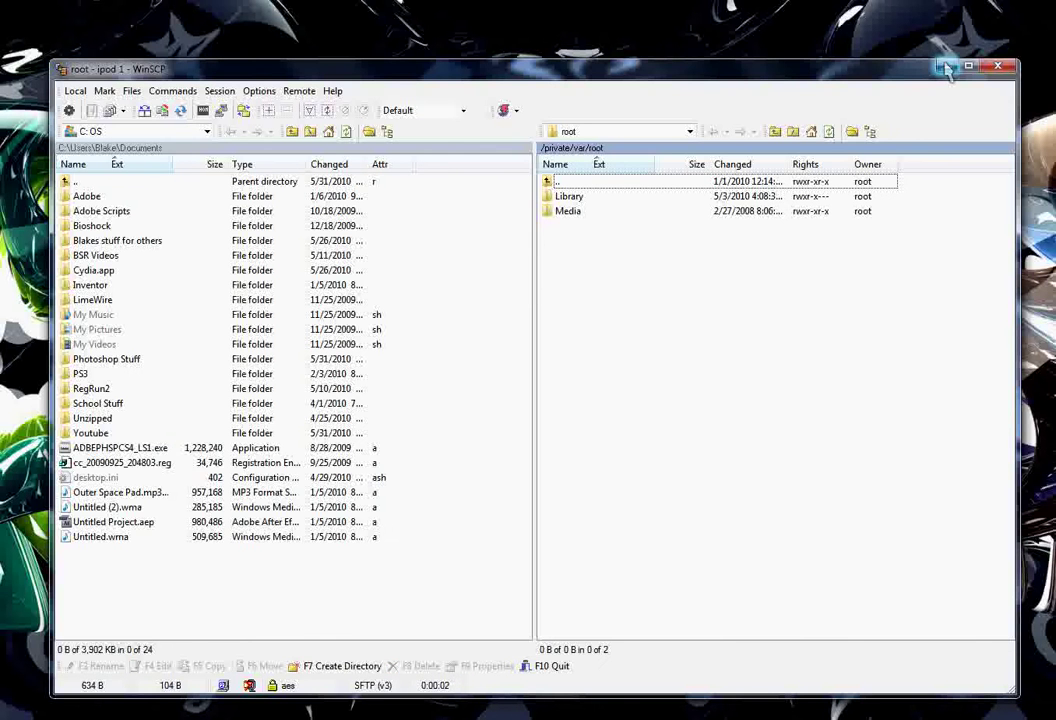
Go up from the remote /private/var/root folder to the iPod's top-level root directory.
double_click(548, 182)
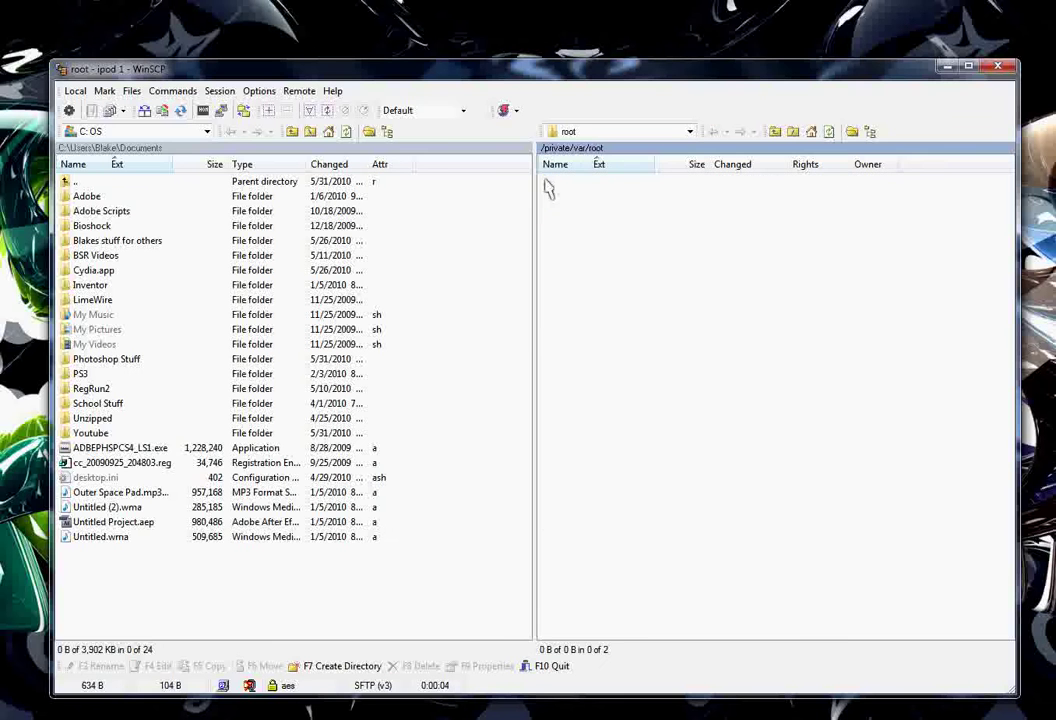
double_click(548, 182)
double_click(548, 182)
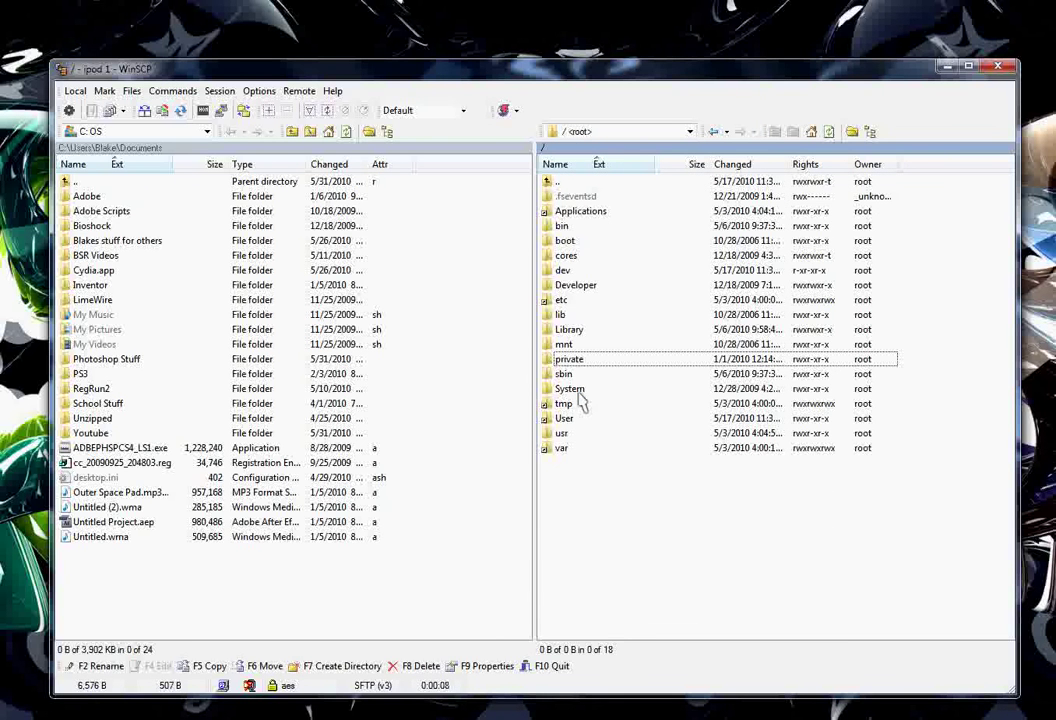
Browse the local files to the Status Bars folder inside Ipod stuff on the Desktop.
double_click(66, 182)
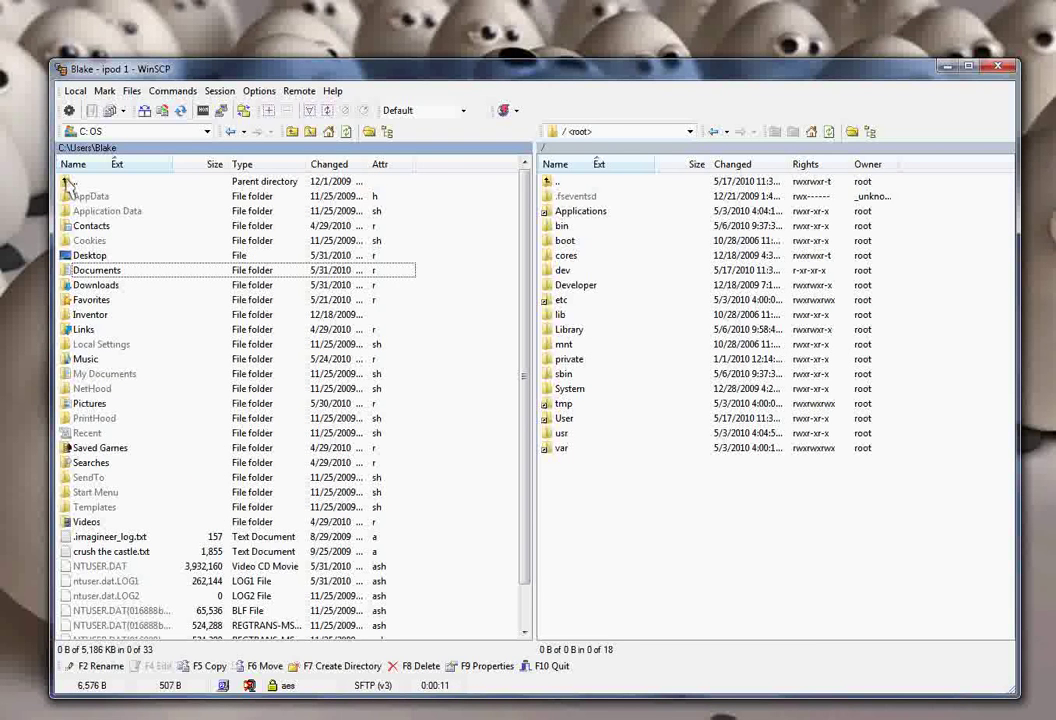
double_click(80, 255)
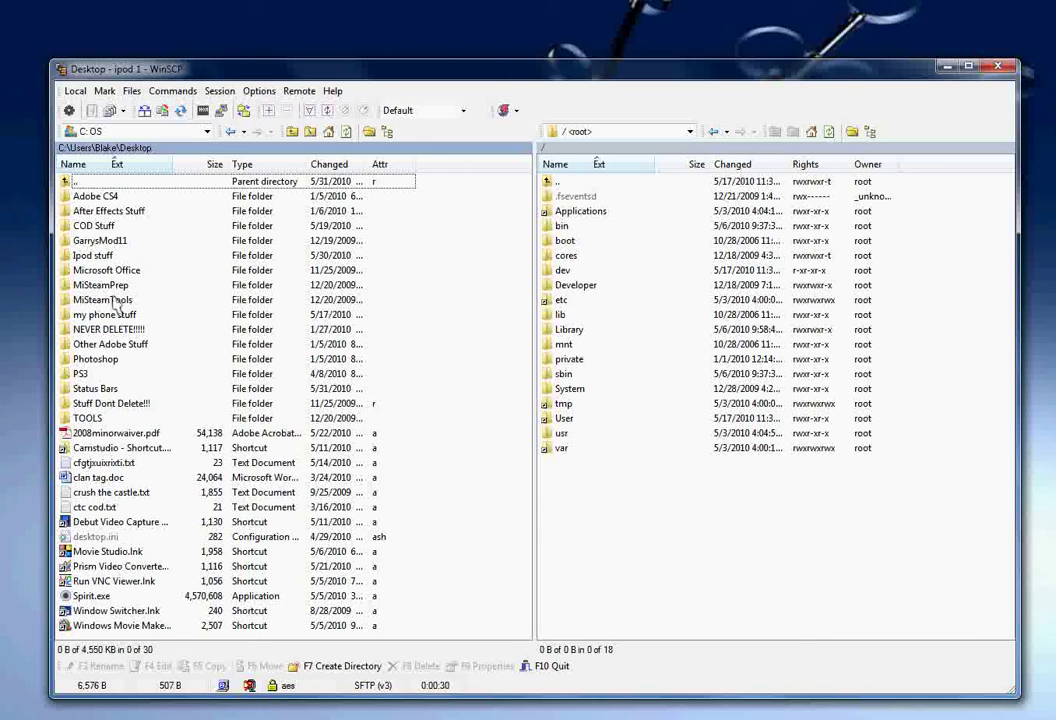
left_click(114, 257)
double_click(116, 259)
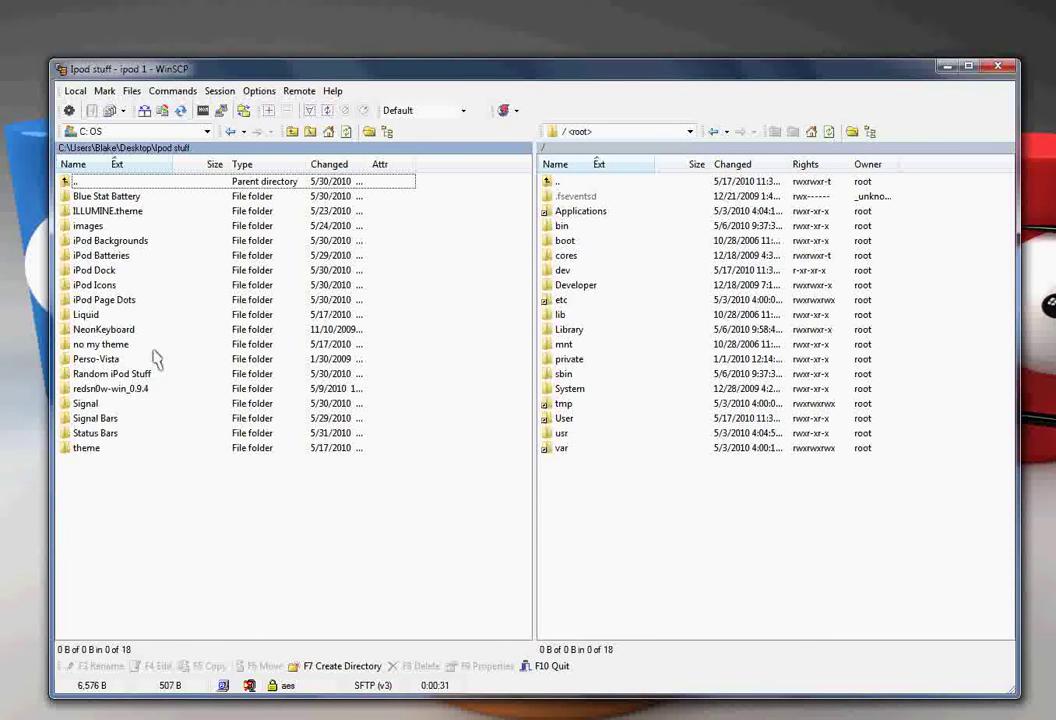
double_click(124, 436)
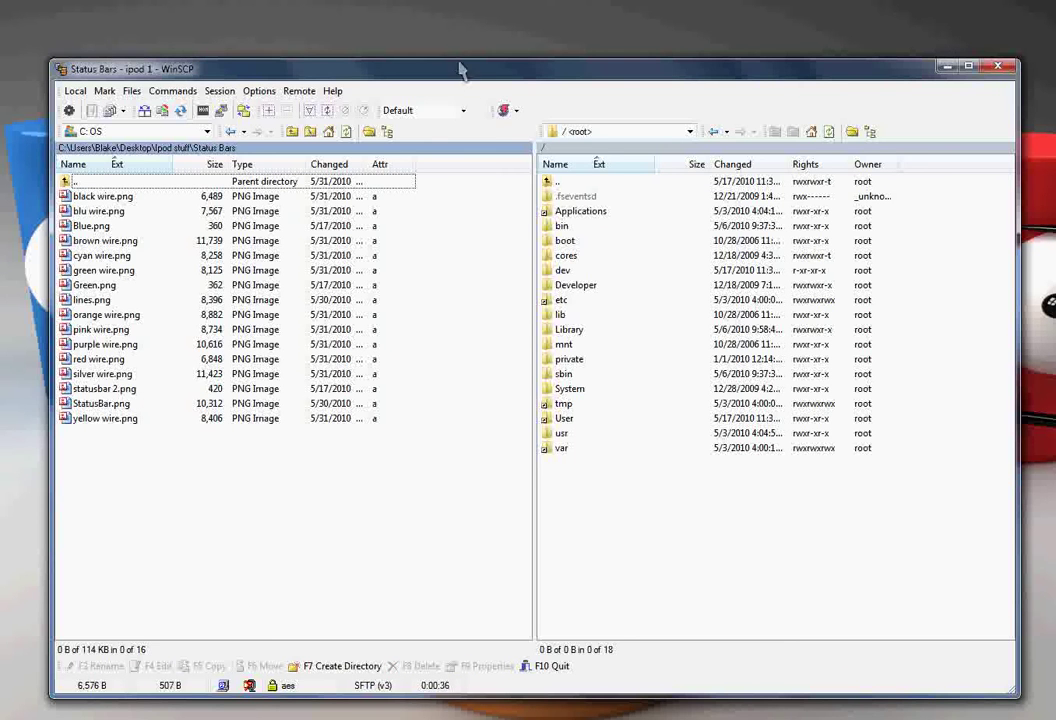
Examine the images in the desktop's Status Bars folder, checking the StatusBar image's file name and dimensions, and close the folder.
left_click_drag(460, 66, 469, 264)
double_click(511, 172)
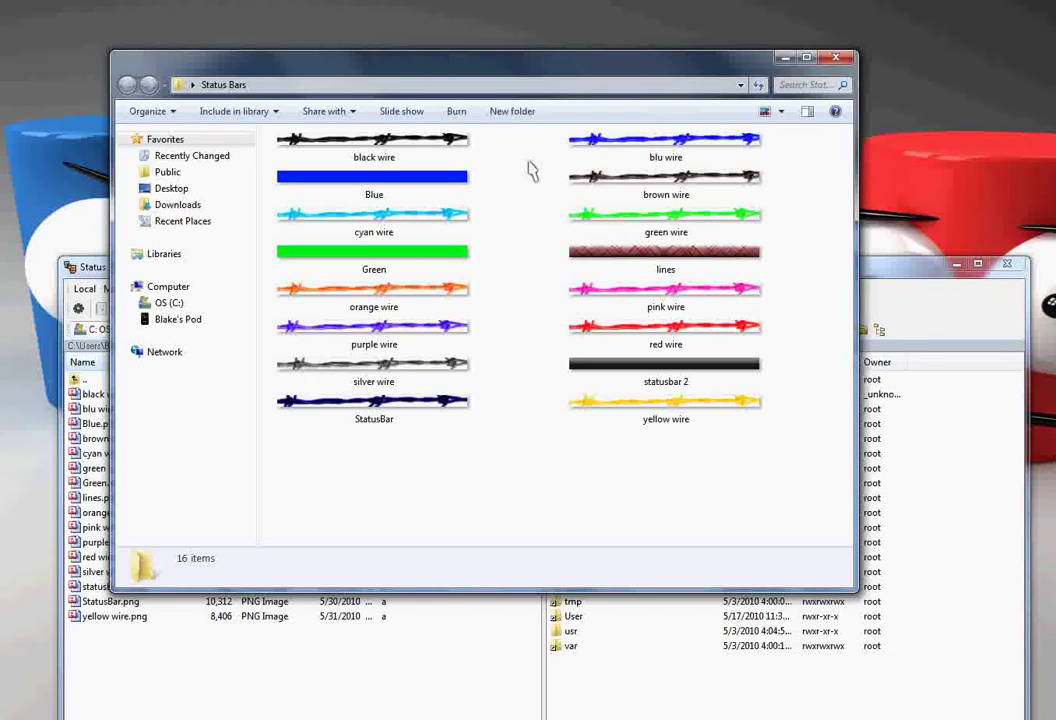
left_click(450, 410)
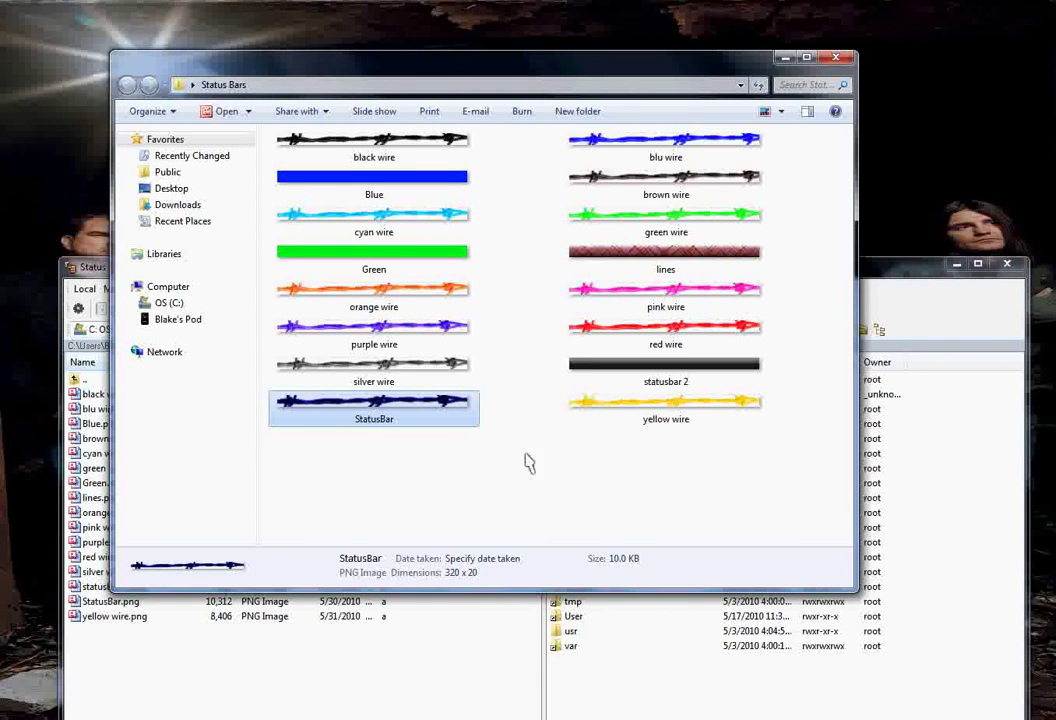
left_click(512, 467)
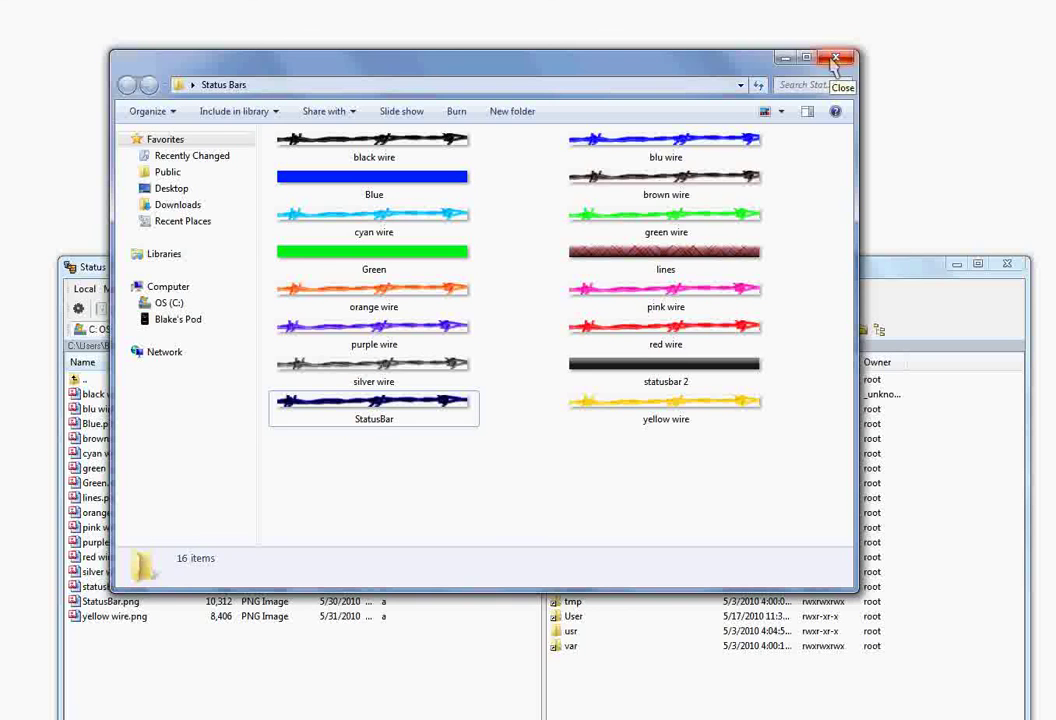
left_click(387, 420)
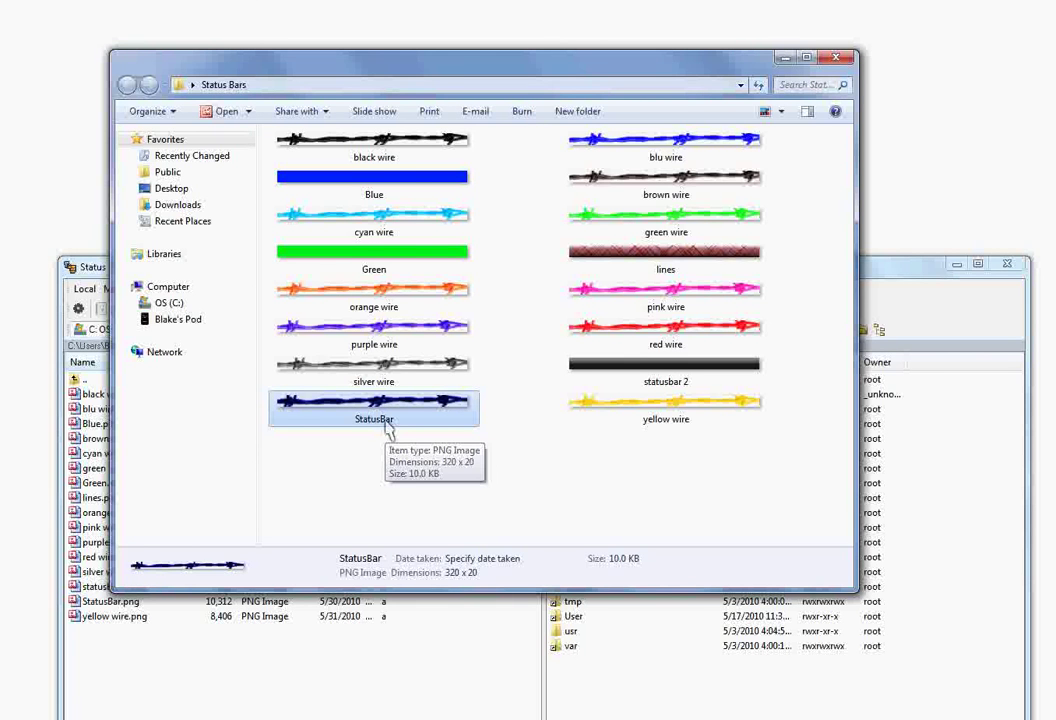
right_click(389, 427)
left_click(358, 429)
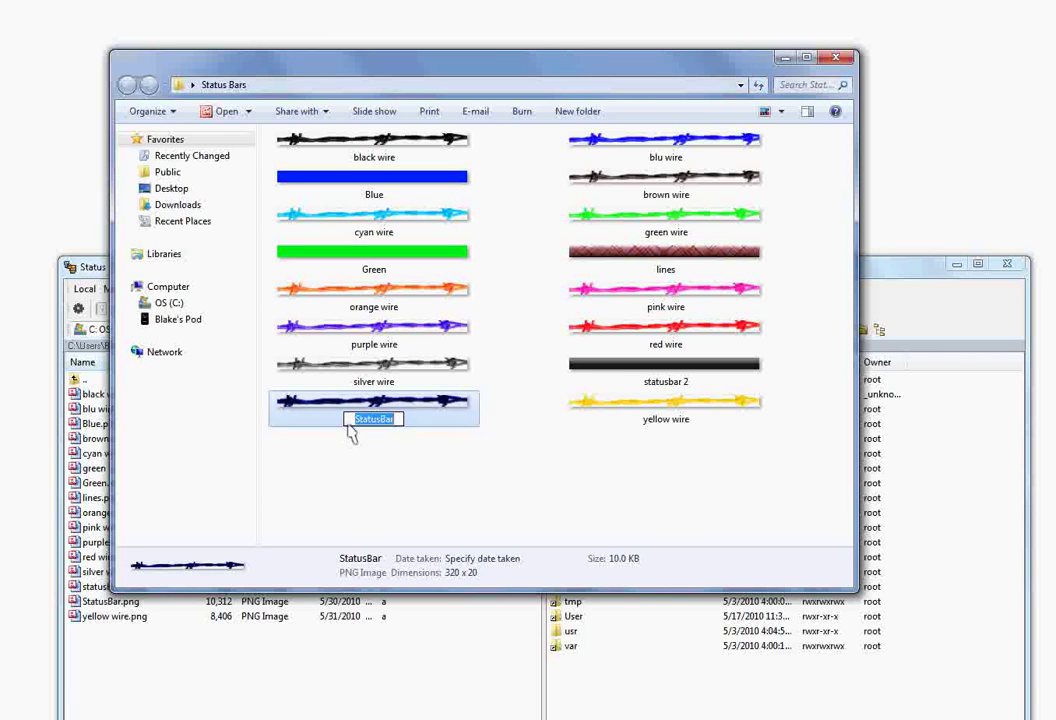
left_click(529, 466)
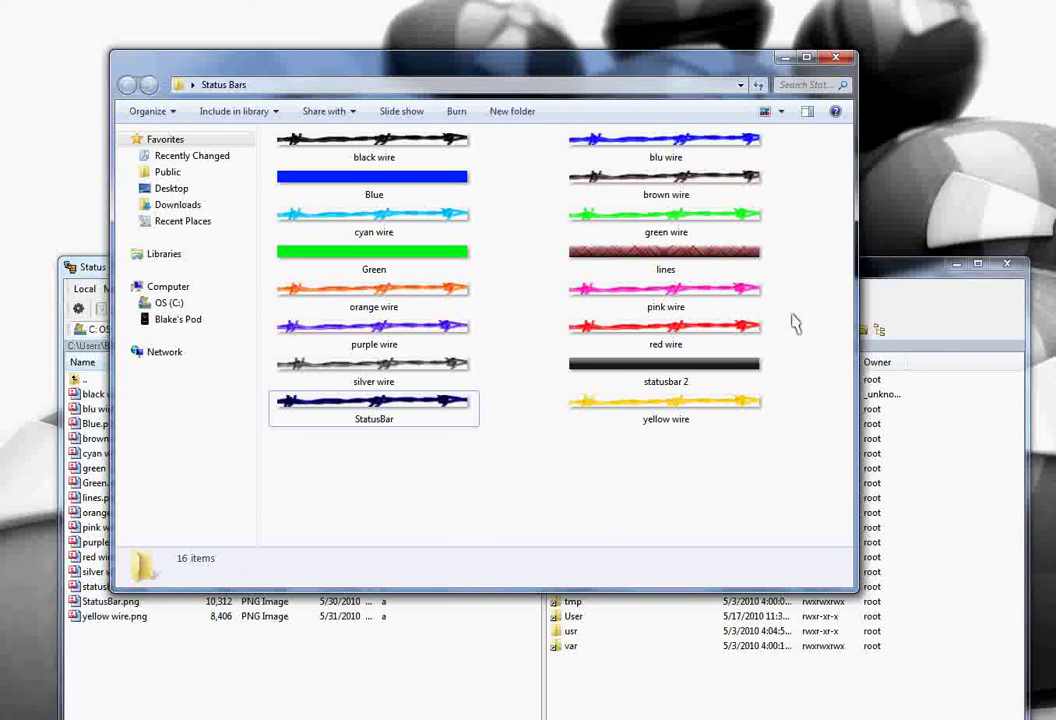
left_click(837, 59)
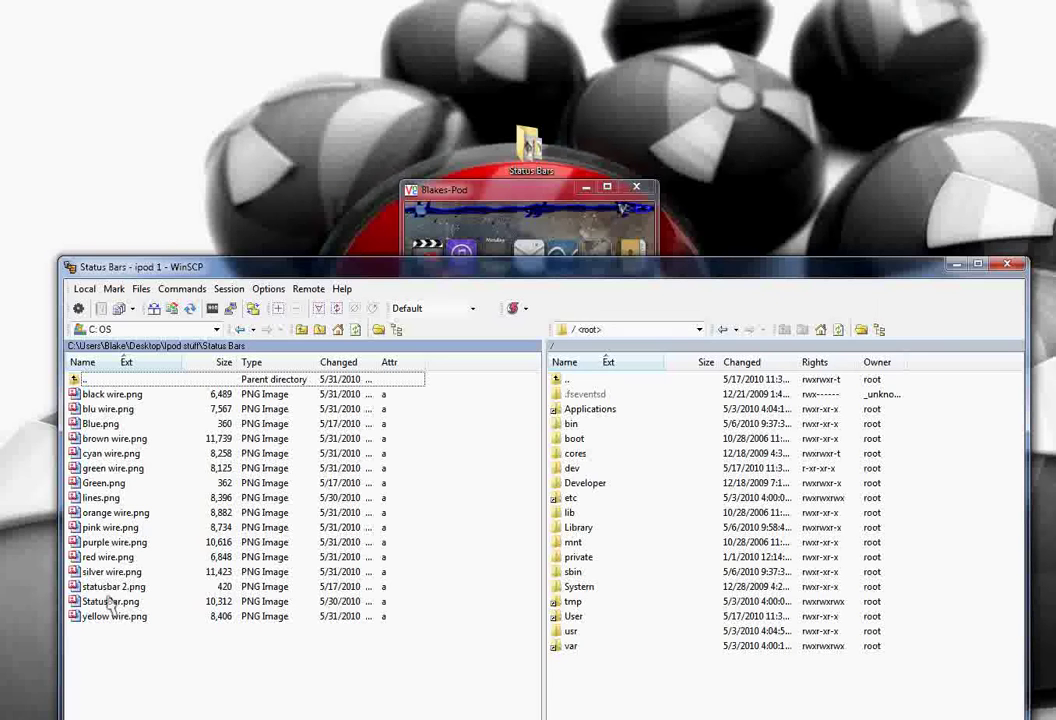
Open the Themes folder inside Library on the iPod and browse its theme folders.
double_click(585, 527)
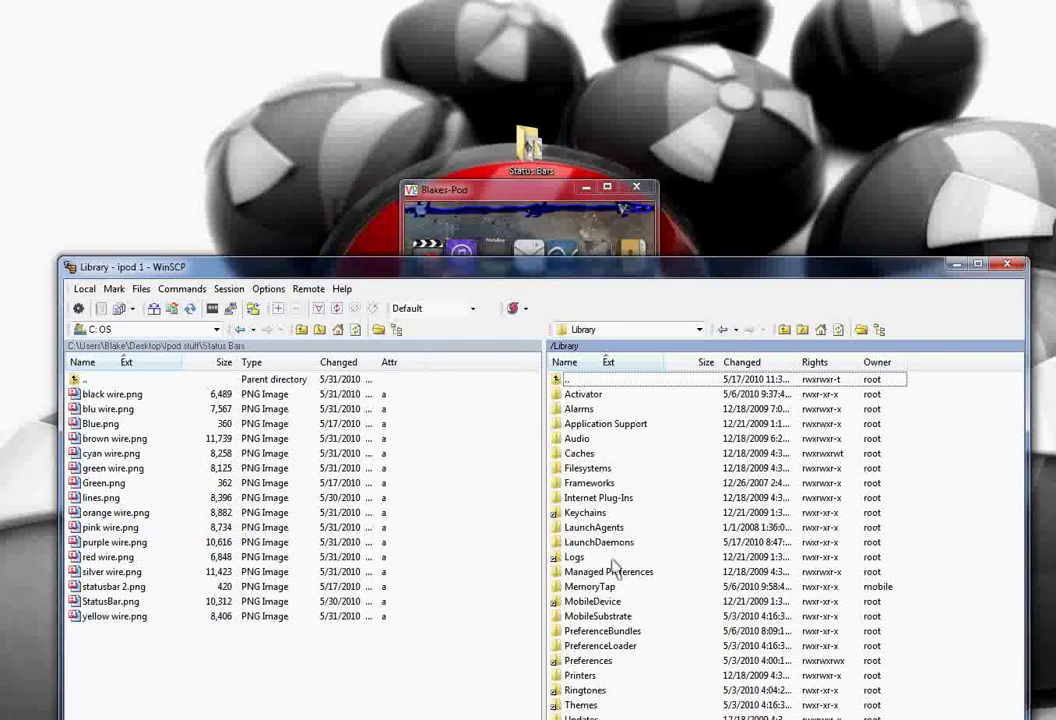
double_click(583, 705)
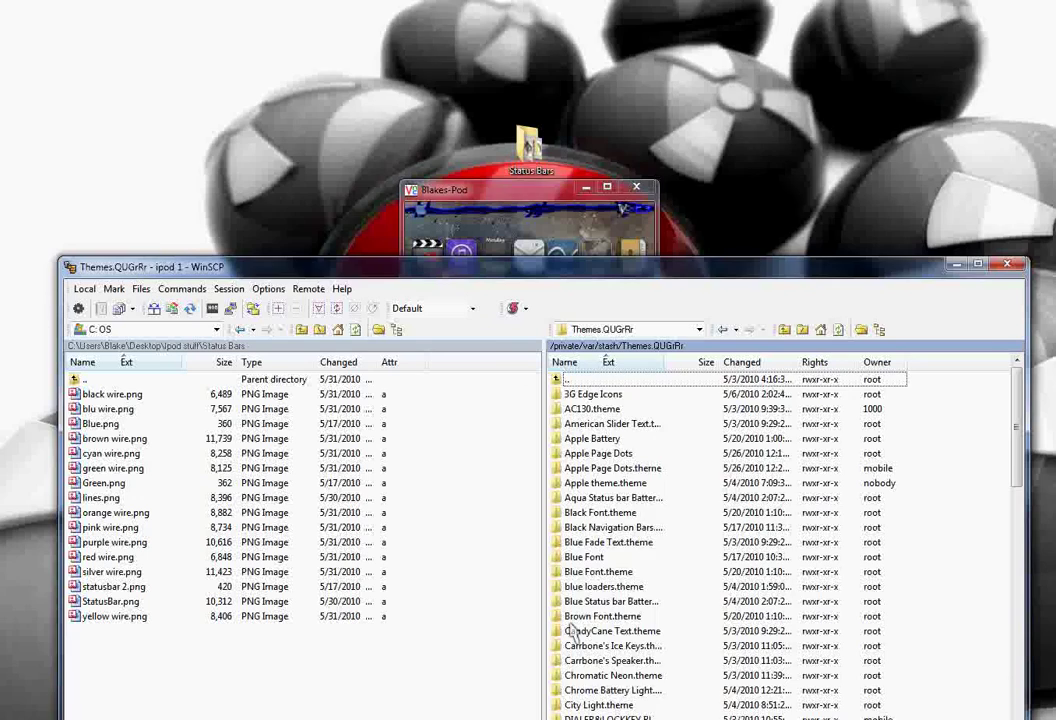
scroll(570, 630, "down", 2)
scroll(600, 600, "down", 3)
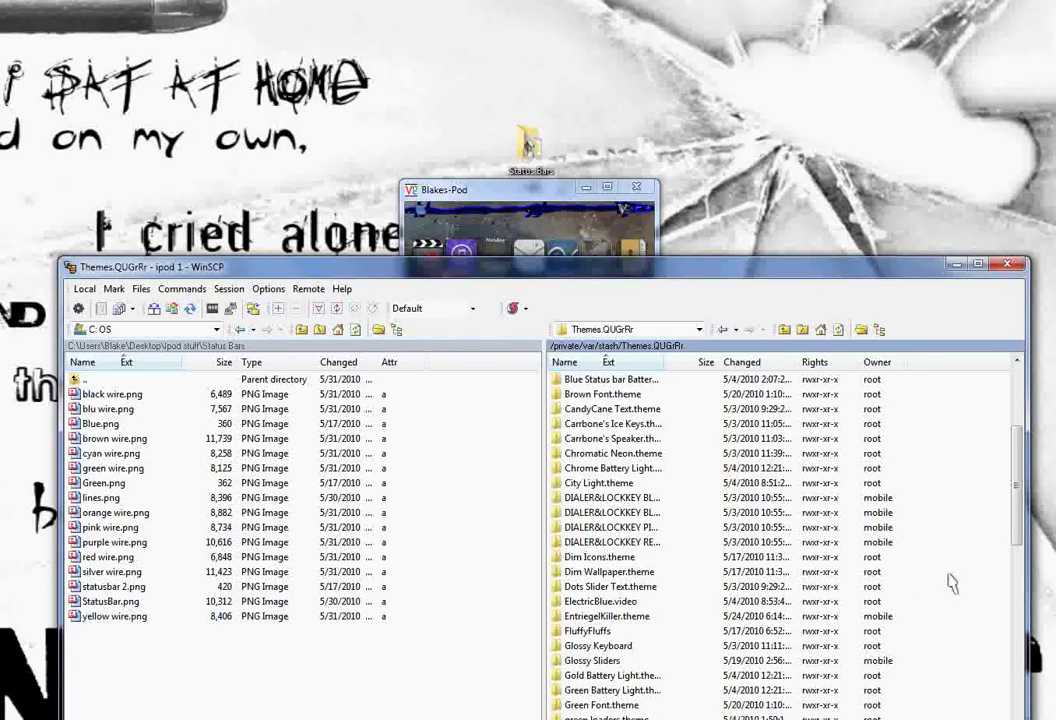
Try to create a new directory named StatusBar in the iPod's Themes folder.
left_click_drag(860, 266, 860, 128)
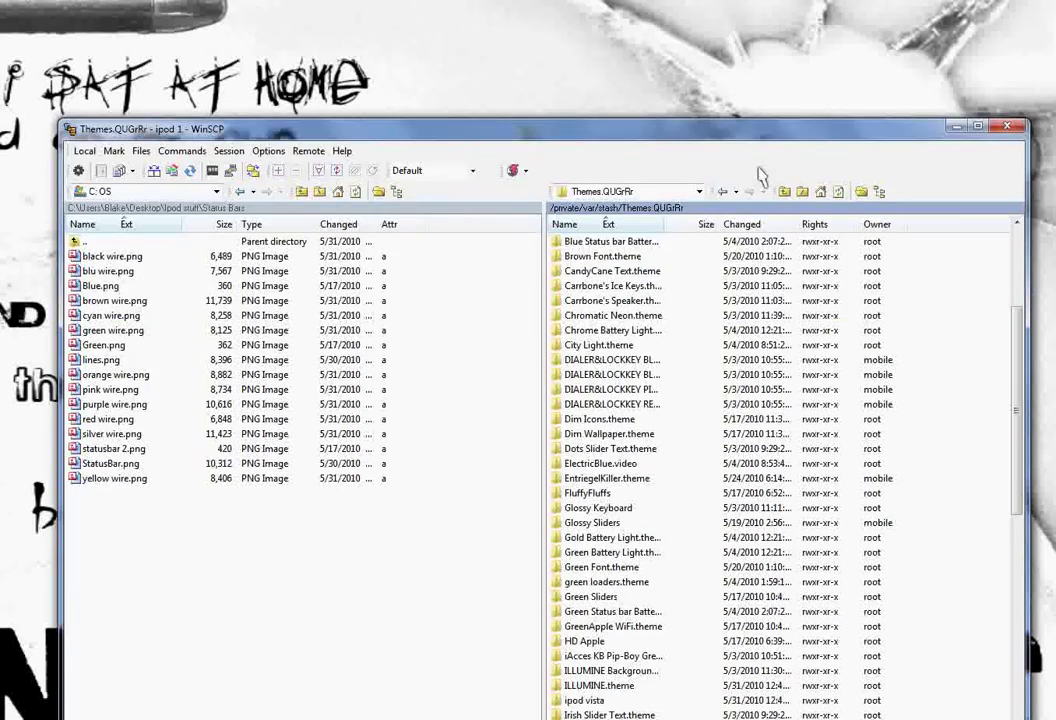
left_click_drag(765, 129, 597, 69)
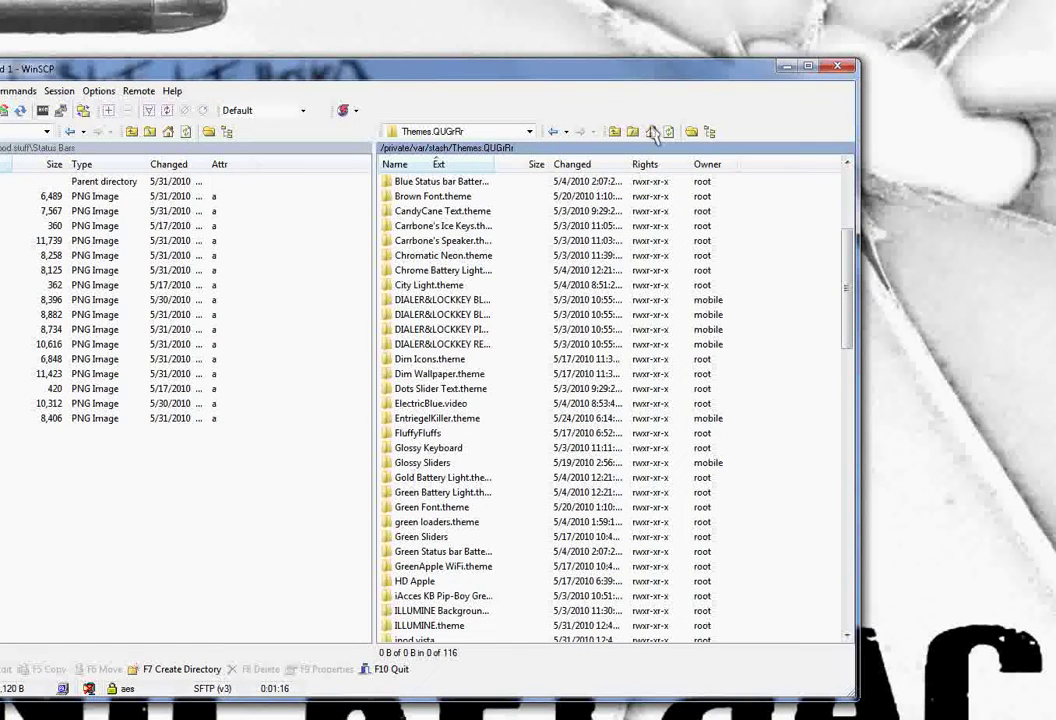
right_click(768, 378)
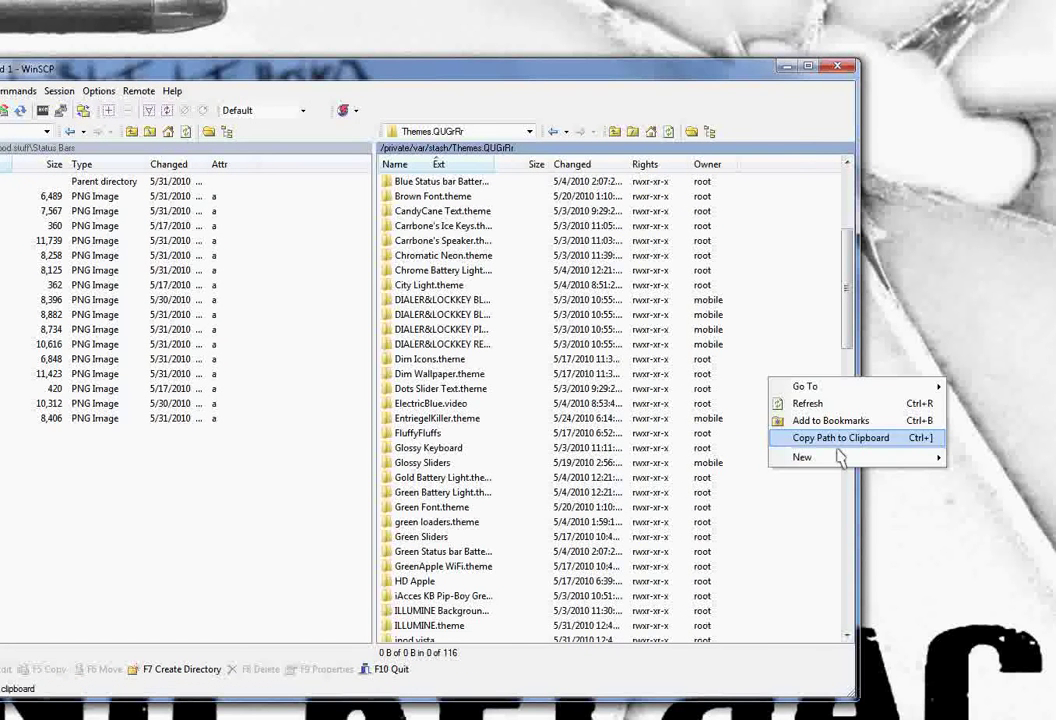
mouse_move(840, 465)
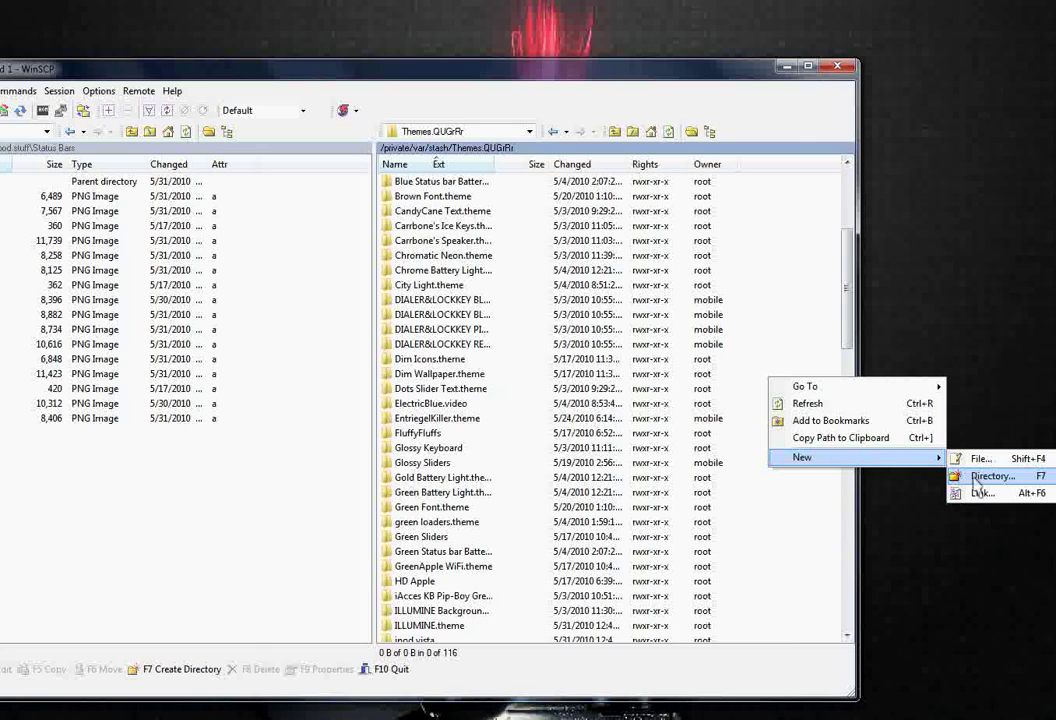
left_click(976, 484)
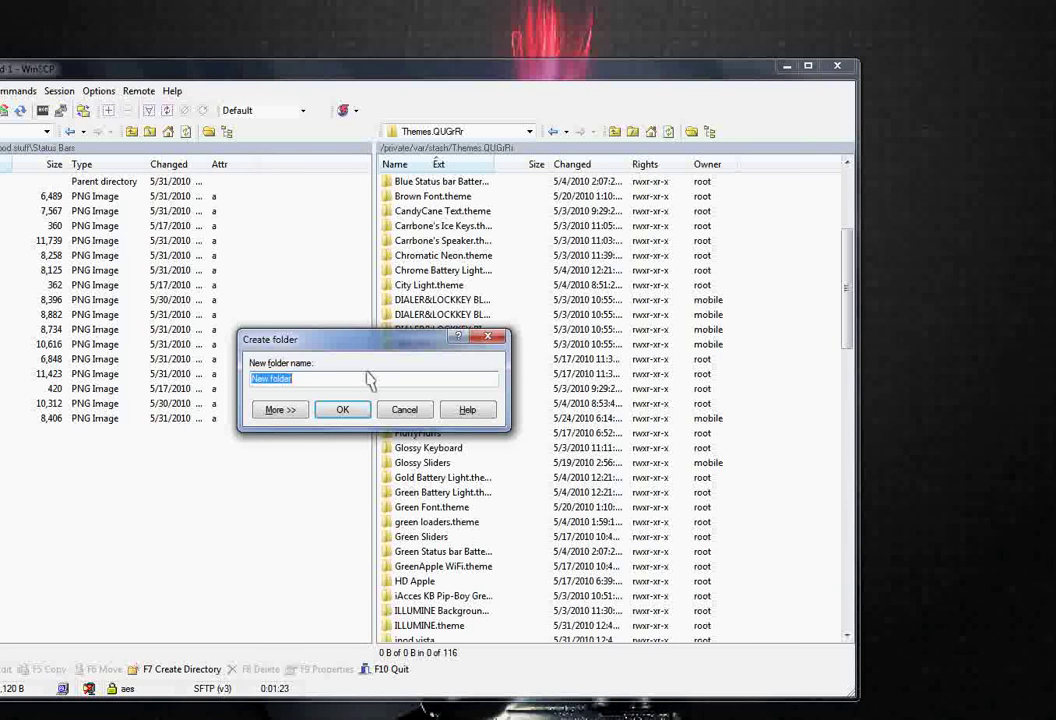
type("StatusBar")
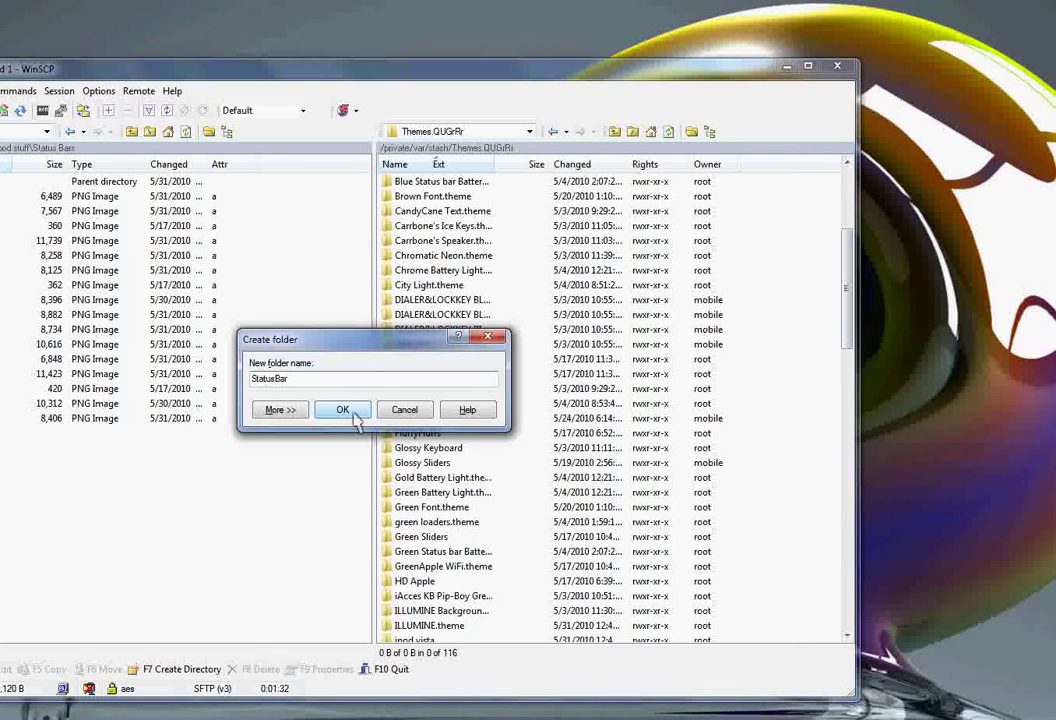
key("Return")
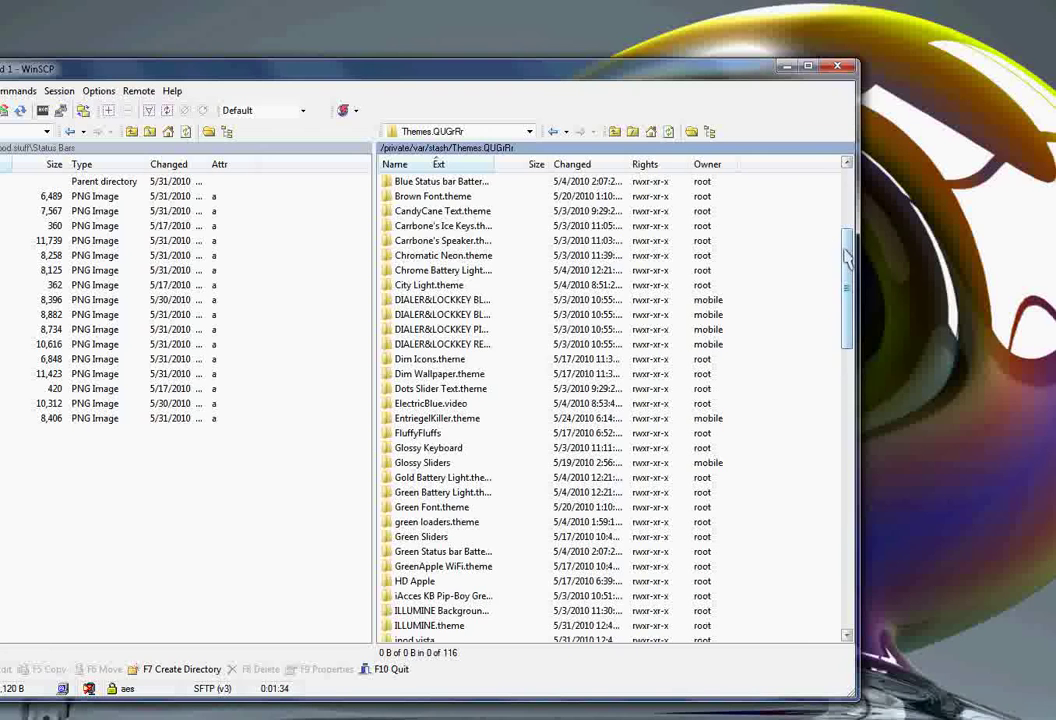
Open the StatusBar folder within the iPod's Themes folder and compare its contents with the local StatusBar.png file.
scroll(825, 361, "down", 18)
scroll(825, 477, "down", 1)
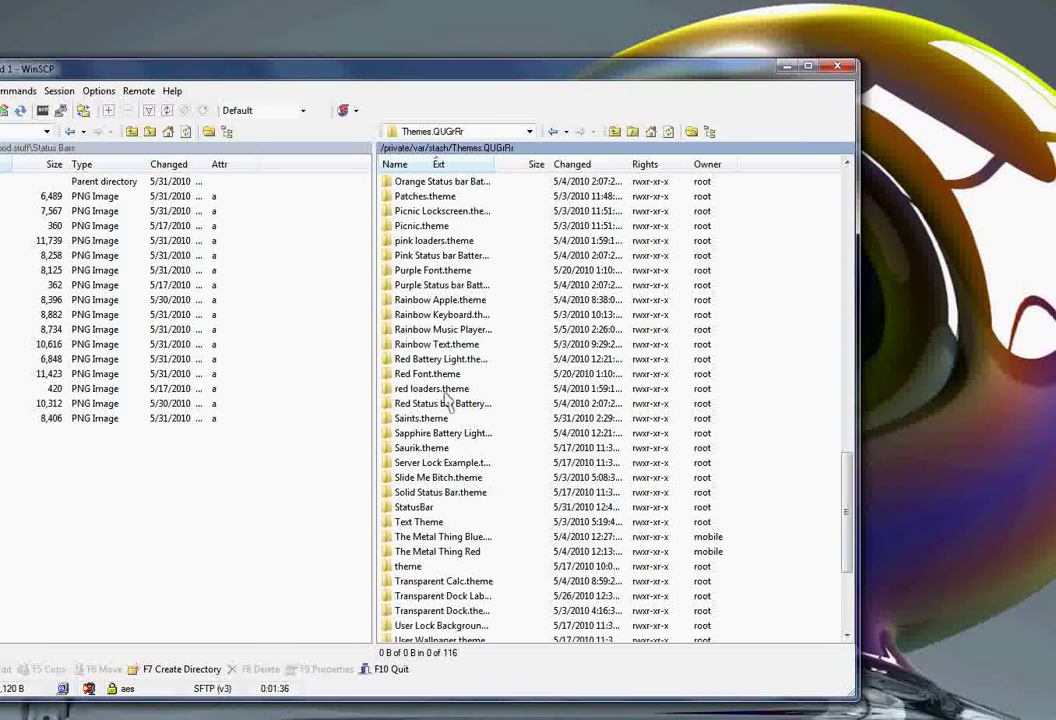
double_click(436, 509)
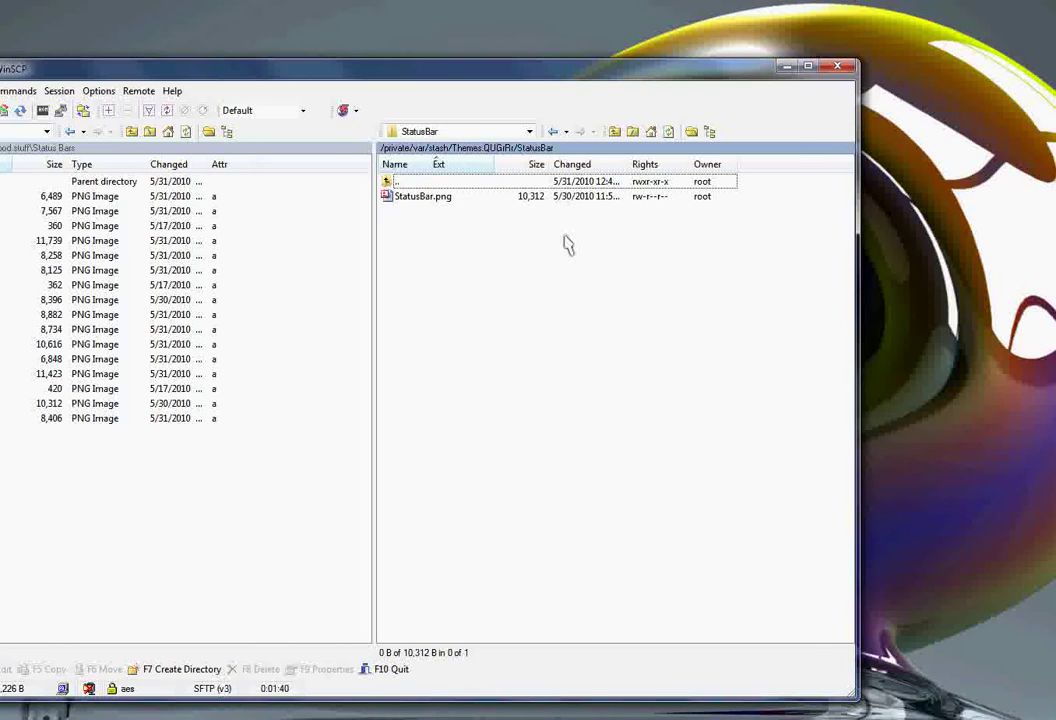
left_click_drag(390, 68, 532, 94)
left_click(98, 421)
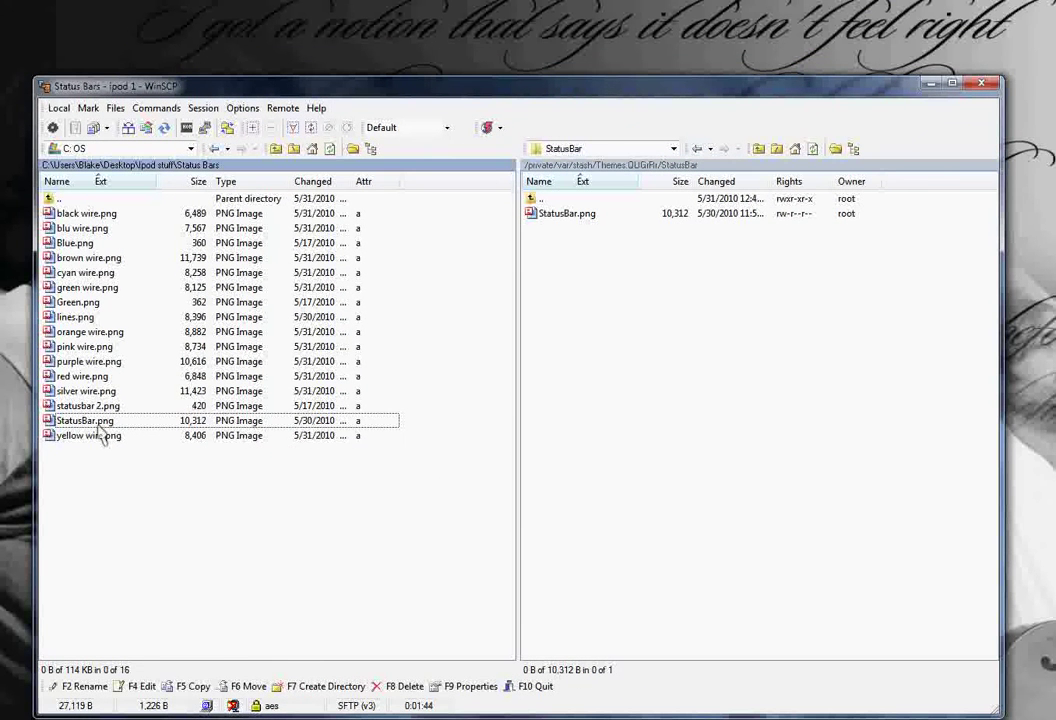
left_click_drag(106, 429, 150, 428)
Go back up to the iPod's Themes folder and open the ILLUMINE.theme folder.
double_click(548, 201)
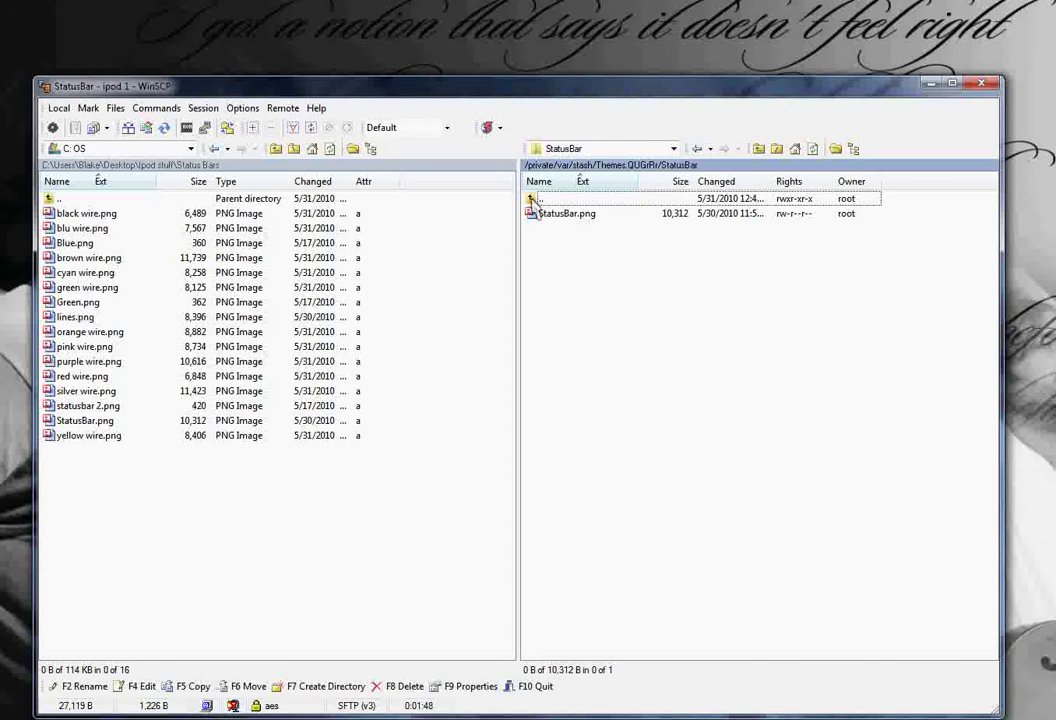
scroll(620, 490, "up", 3)
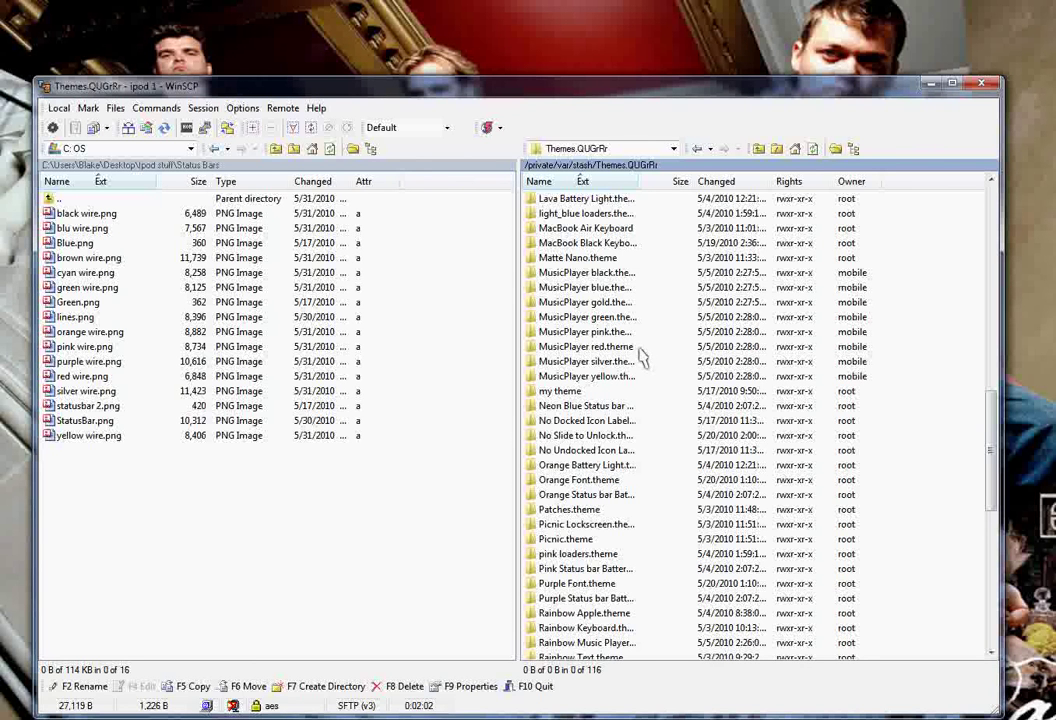
scroll(597, 541, "down", 4)
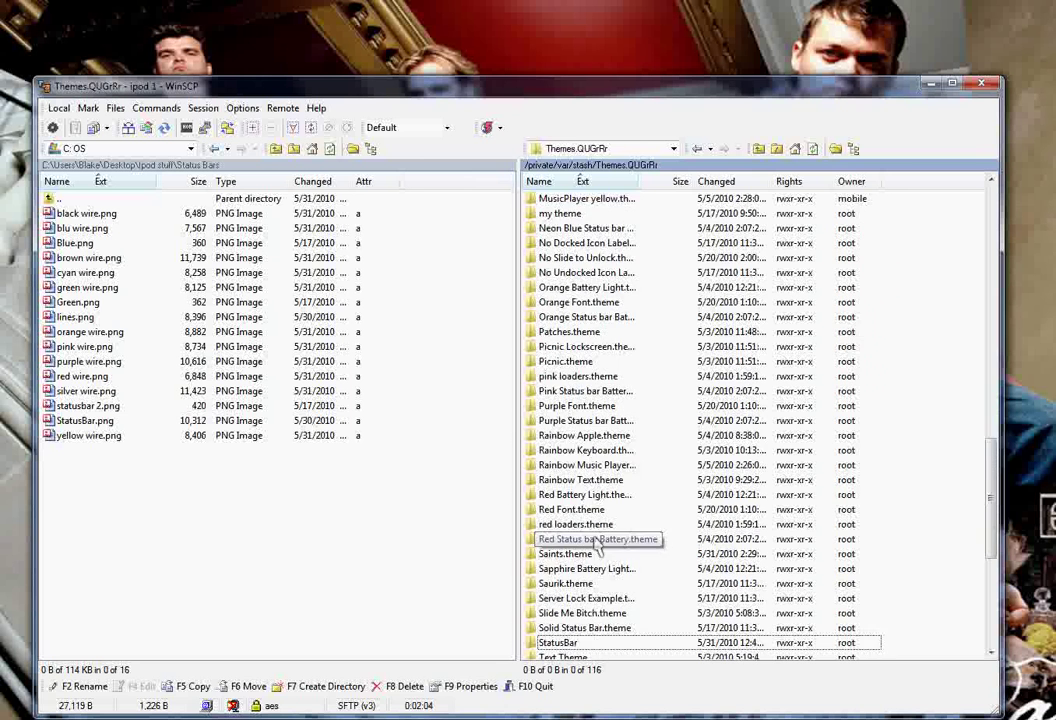
scroll(597, 541, "up", 7)
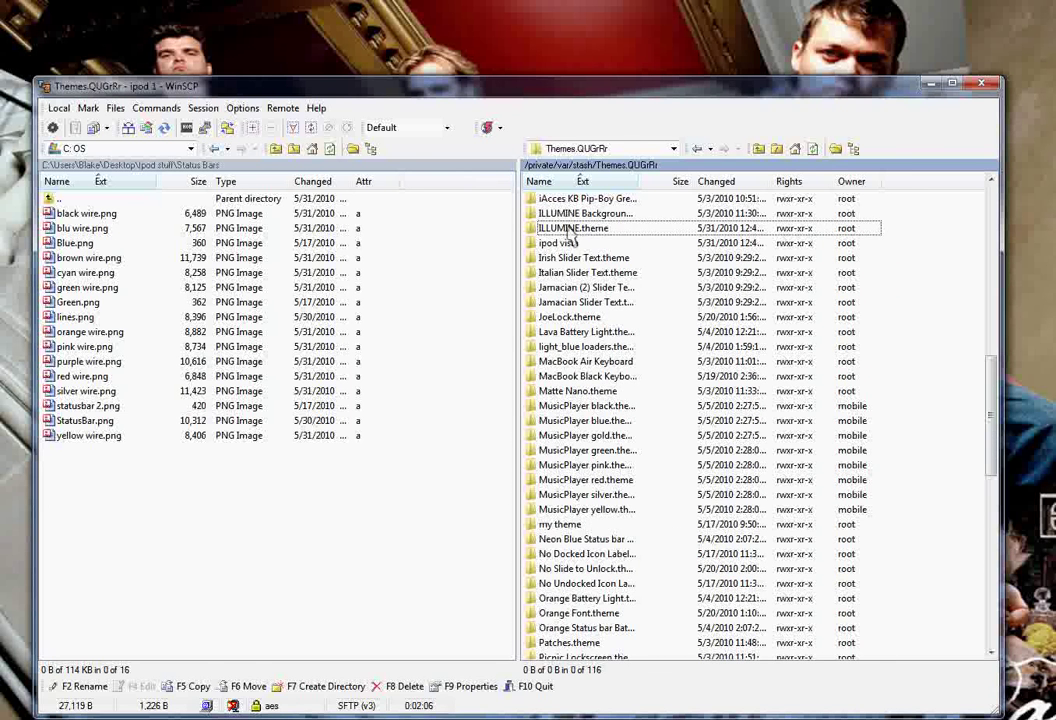
double_click(571, 229)
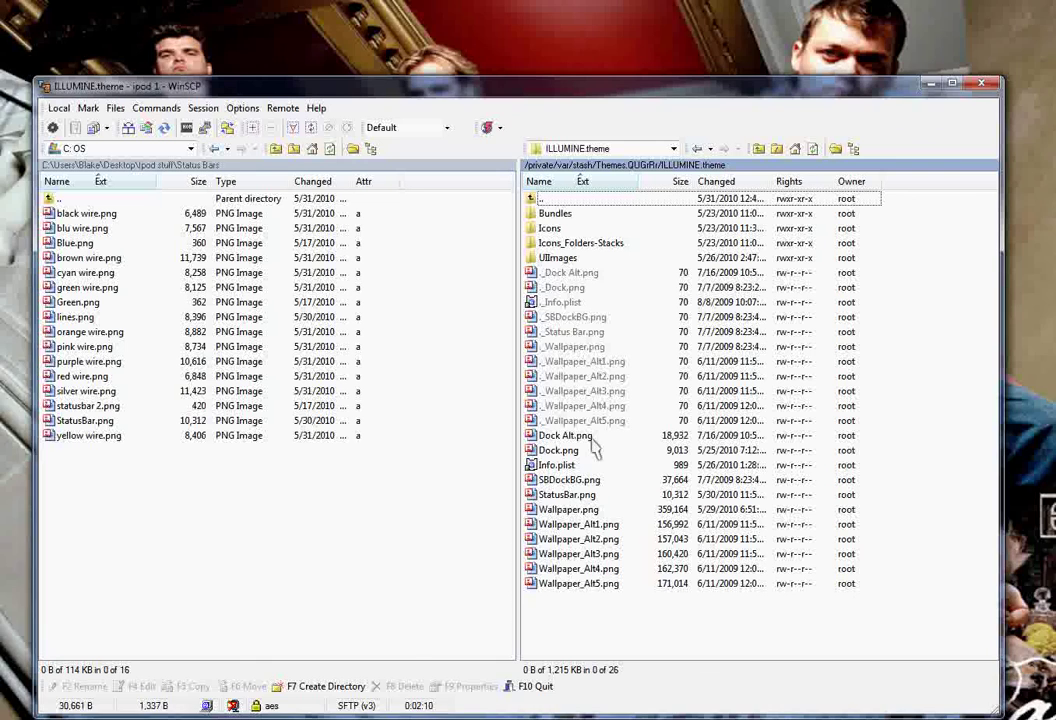
Copy the local StatusBar.png into the iPod's ILLUMINE.theme folder, overwriting the existing file.
left_click(88, 422)
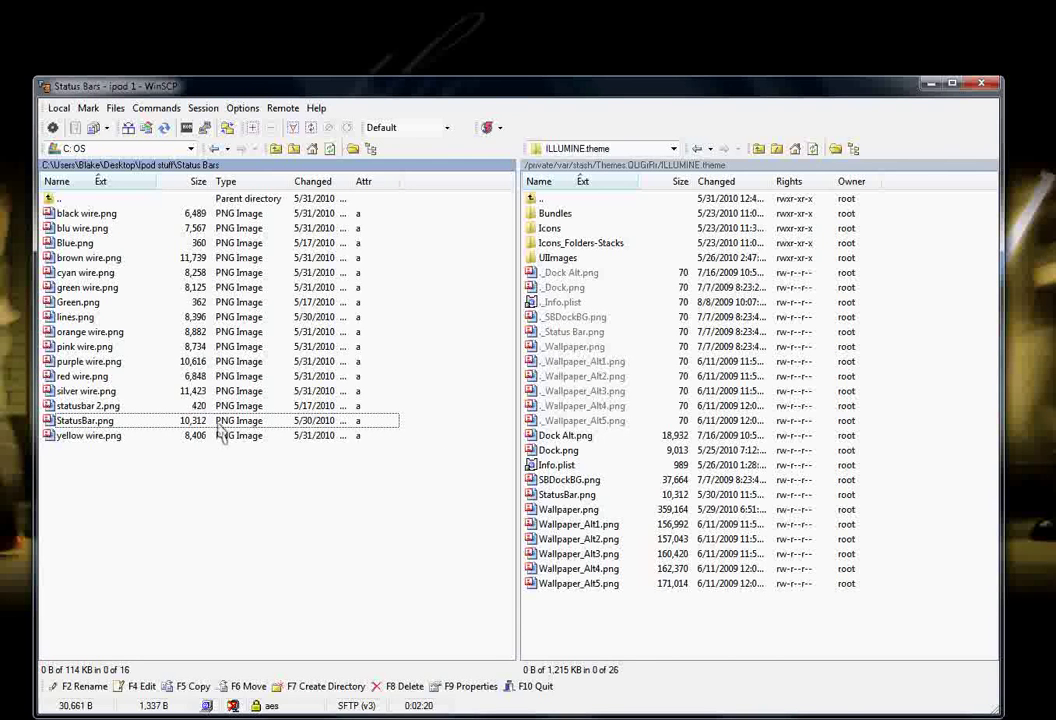
left_click_drag(190, 421, 652, 545)
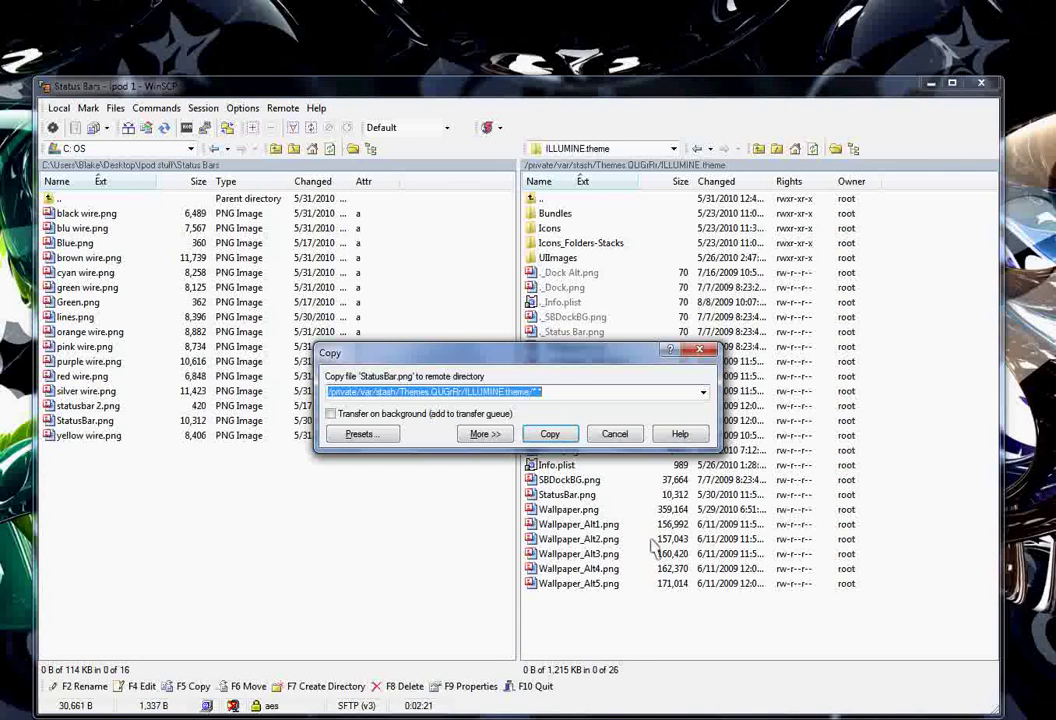
left_click(556, 434)
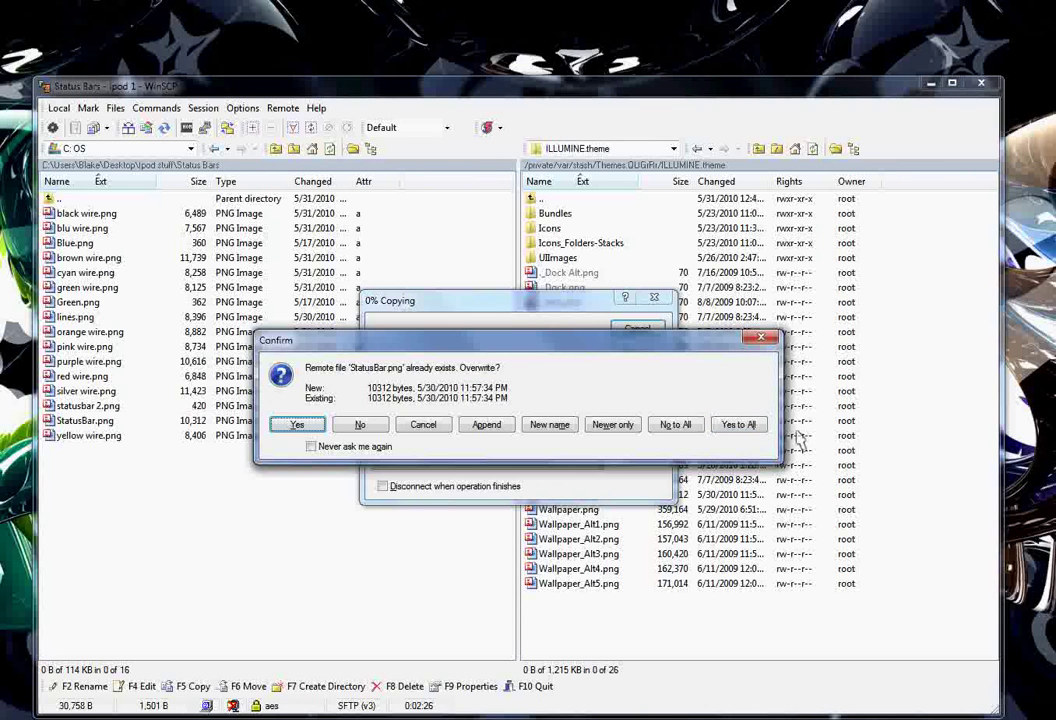
left_click(740, 425)
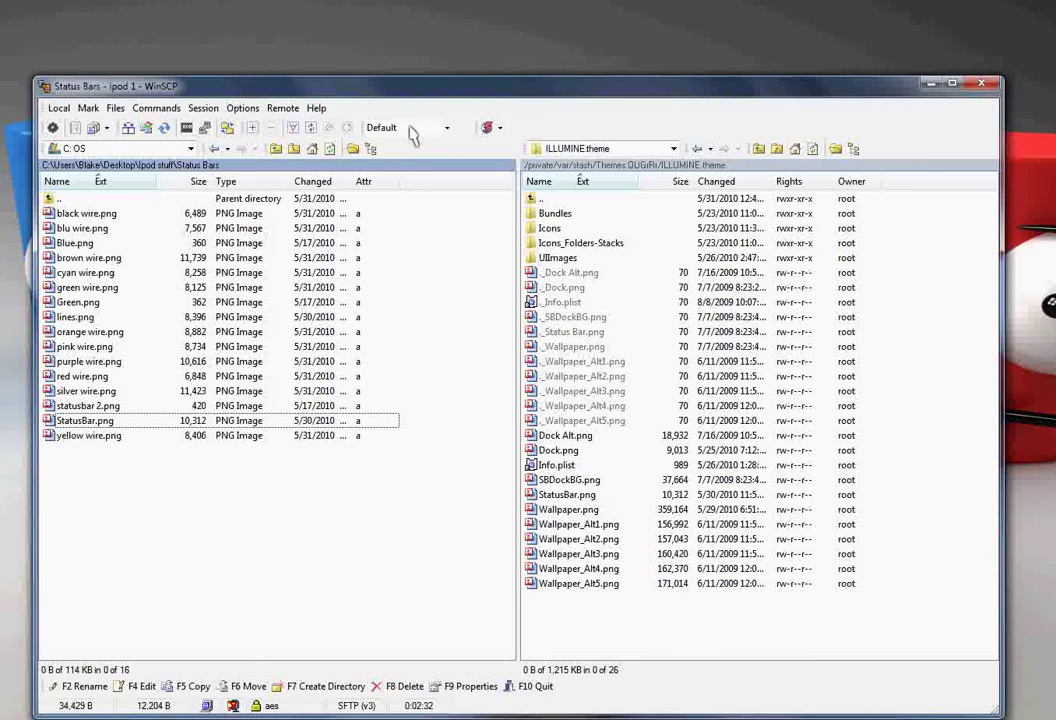
Terminate the ipod 1 session, closing WinSCP, and open Select Themes in WinterBoard on the iPod's VNC screen.
left_click(983, 90)
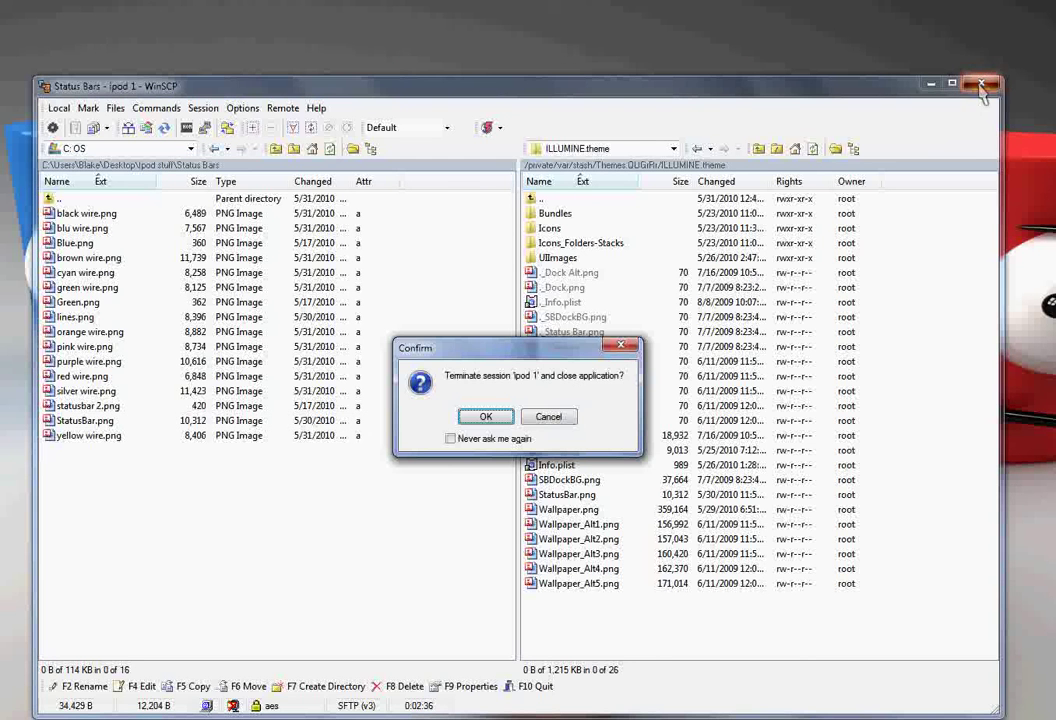
left_click(485, 417)
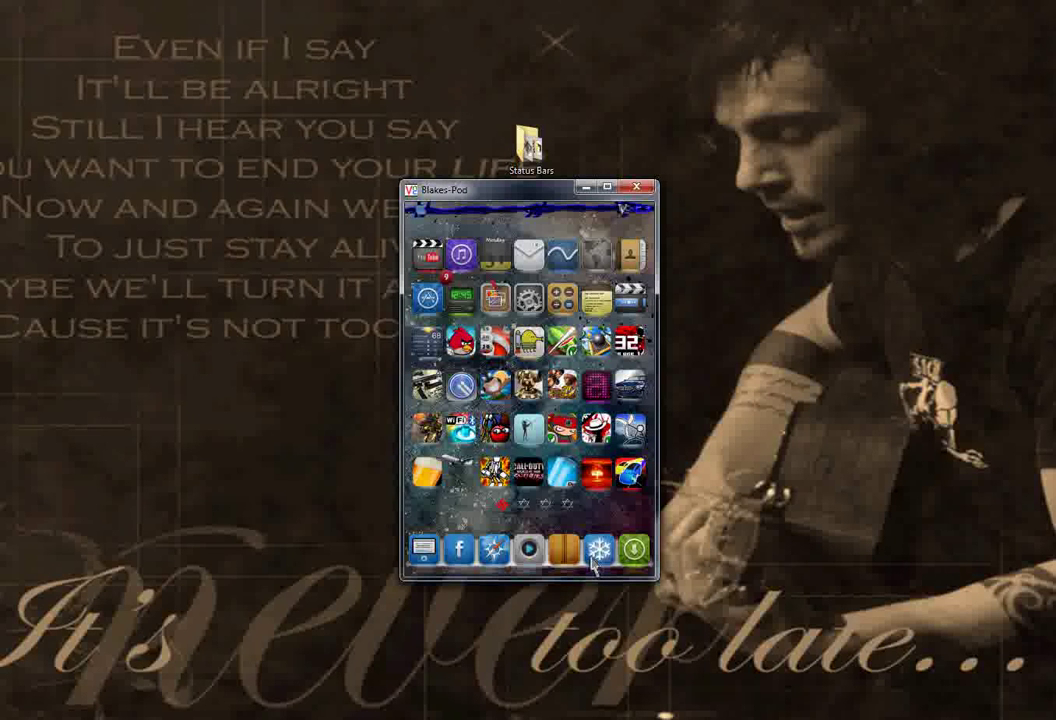
left_click(592, 558)
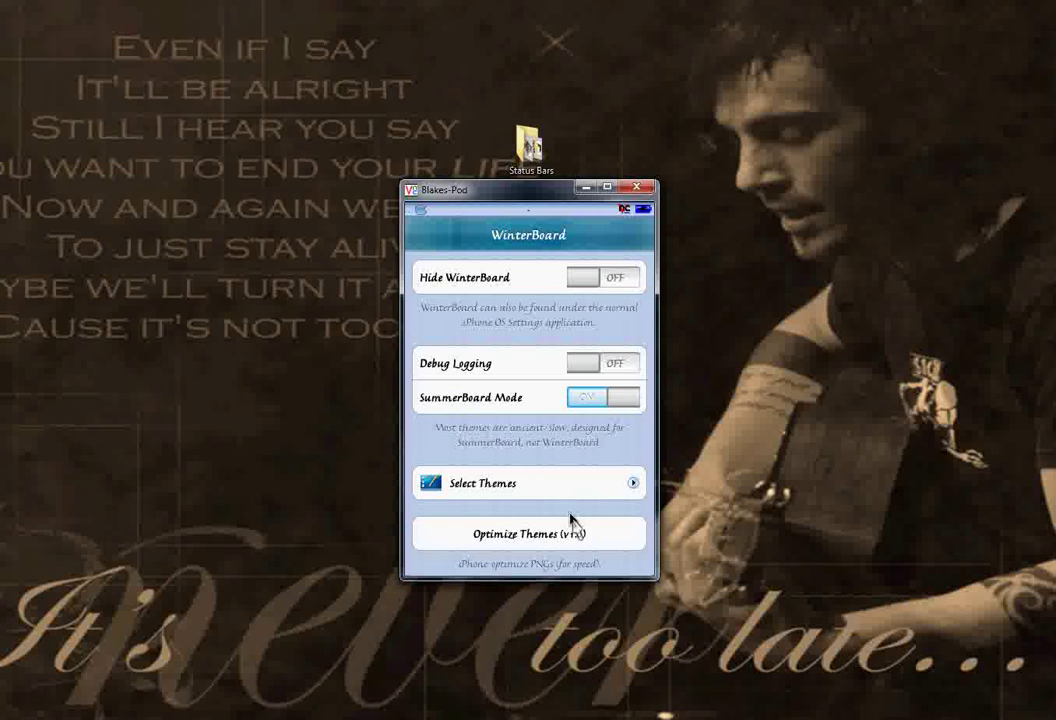
left_click(562, 495)
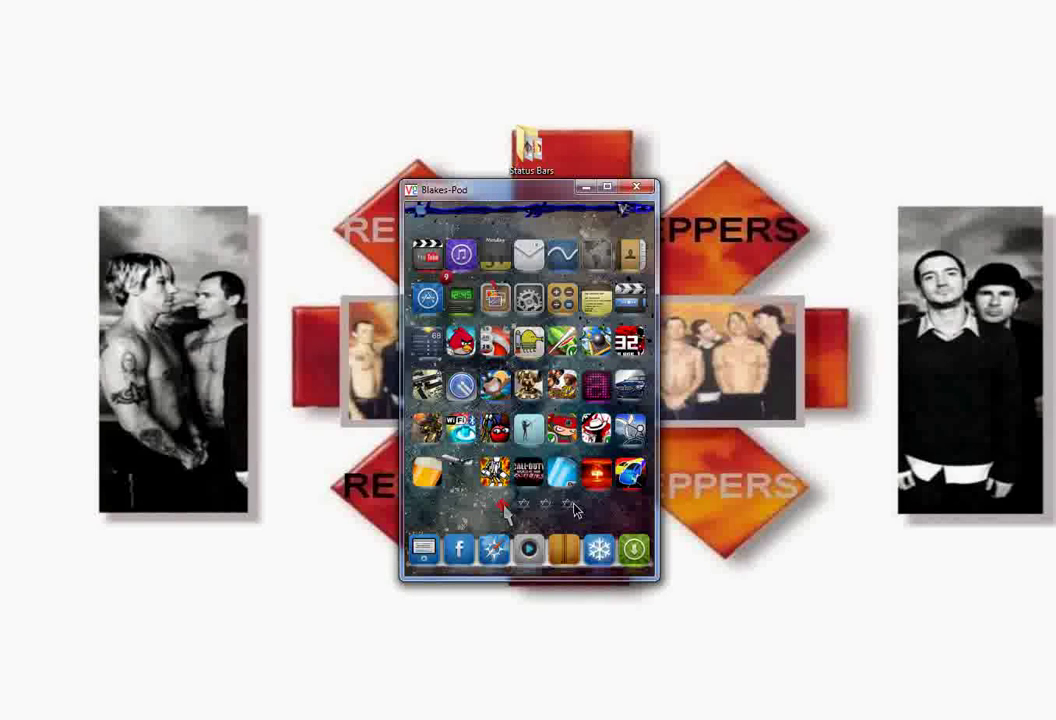
Switch between the iPod's home screen pages to view the themed status bar.
left_click(502, 515)
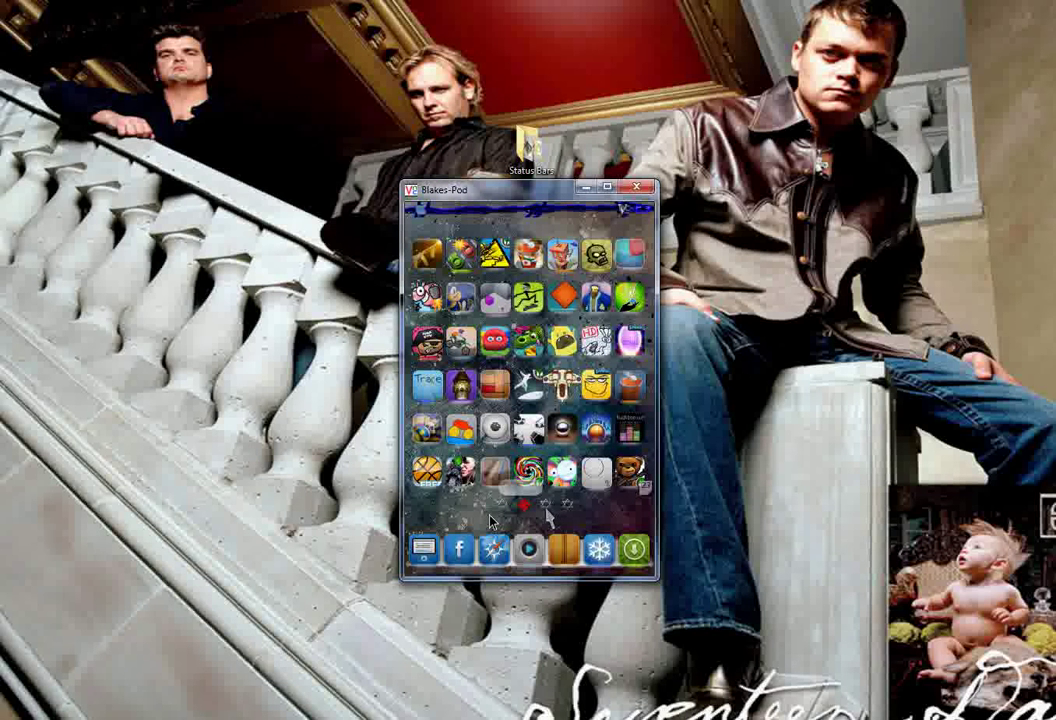
left_click(545, 512)
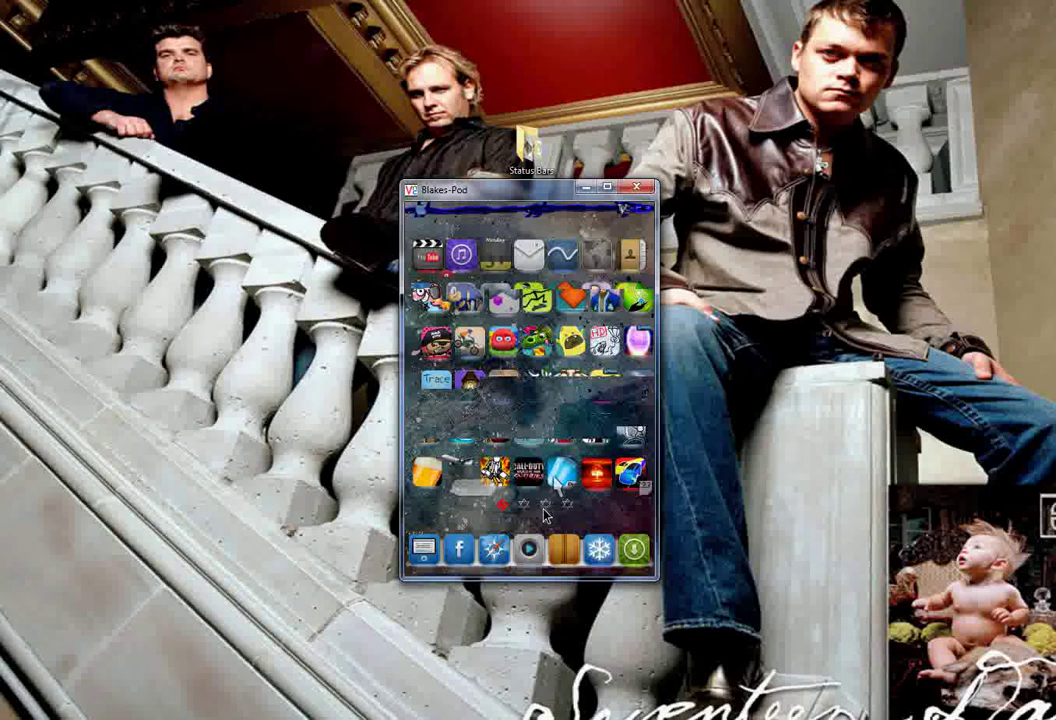